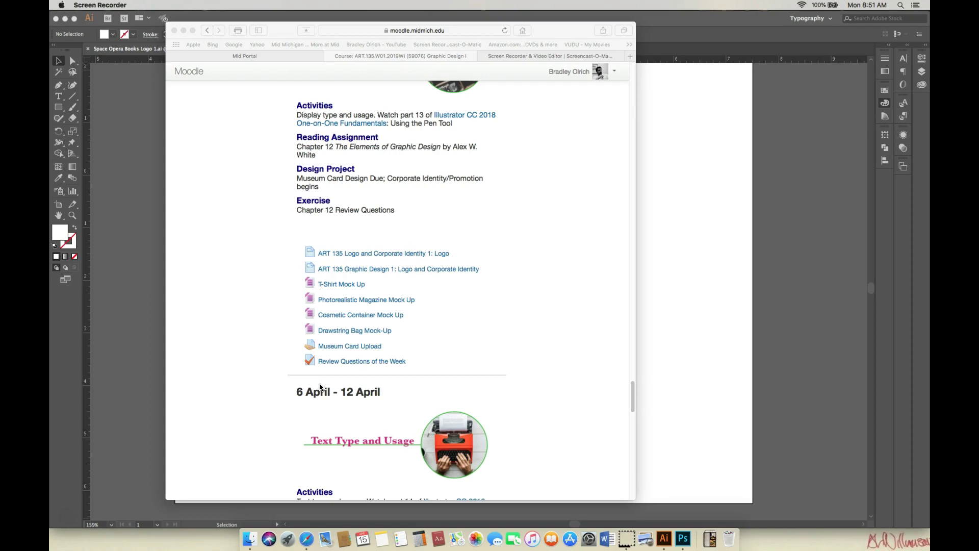
Download the T-Shirt Mock Up resource from the Moodle course page.
click(633, 398)
mouse_move(633, 393)
mouse_down()
mouse_move(635, 384)
mouse_move(633, 396)
mouse_up()
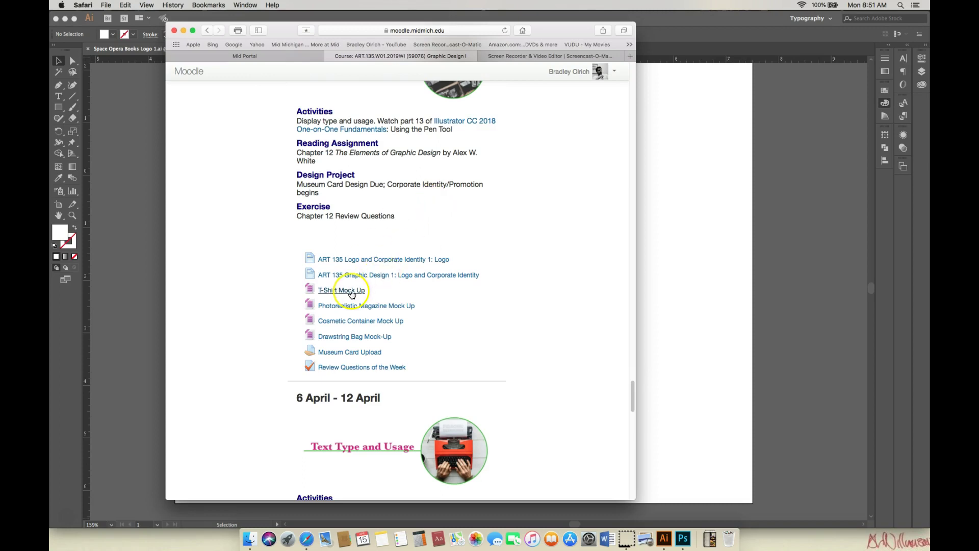
click(350, 293)
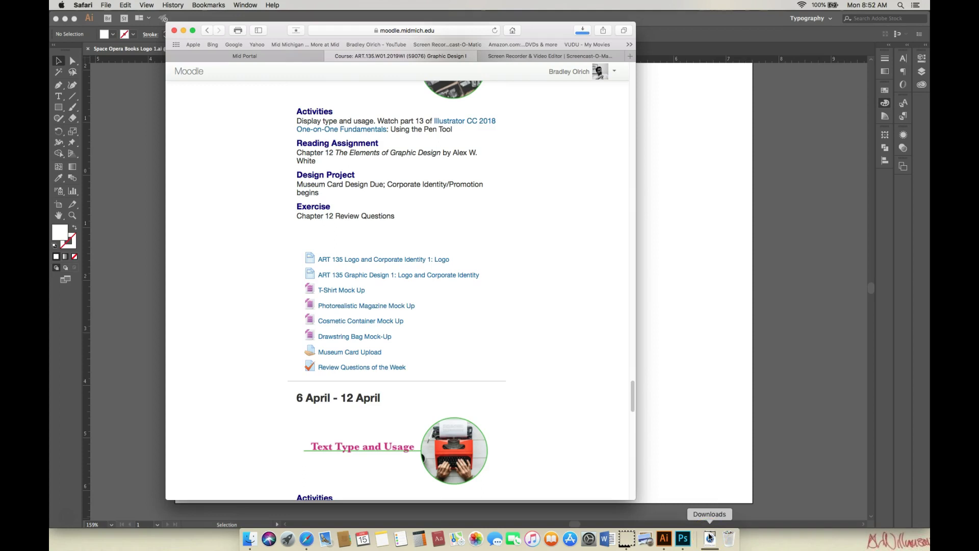
Open the downloaded T-Shirt MockUp PSD folder from the Downloads stack.
click(709, 538)
click(710, 538)
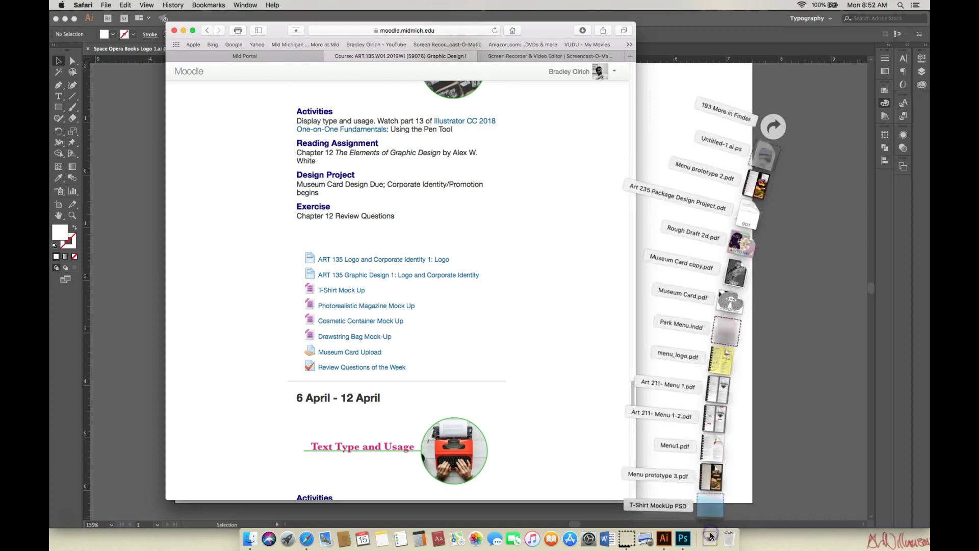
click(714, 508)
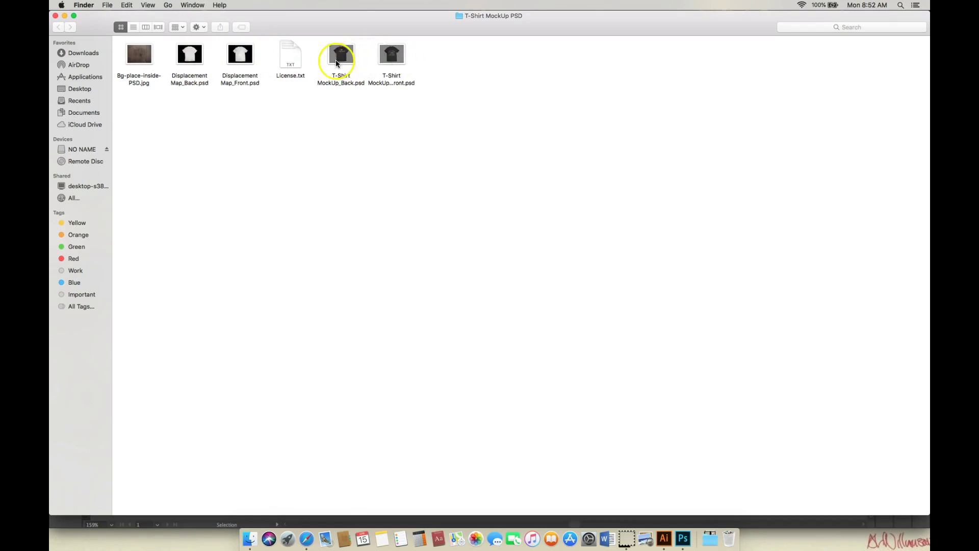
Open T-Shirt MockUp_Front.psd in Photoshop from the T-Shirt MockUp PSD folder.
double_click(392, 56)
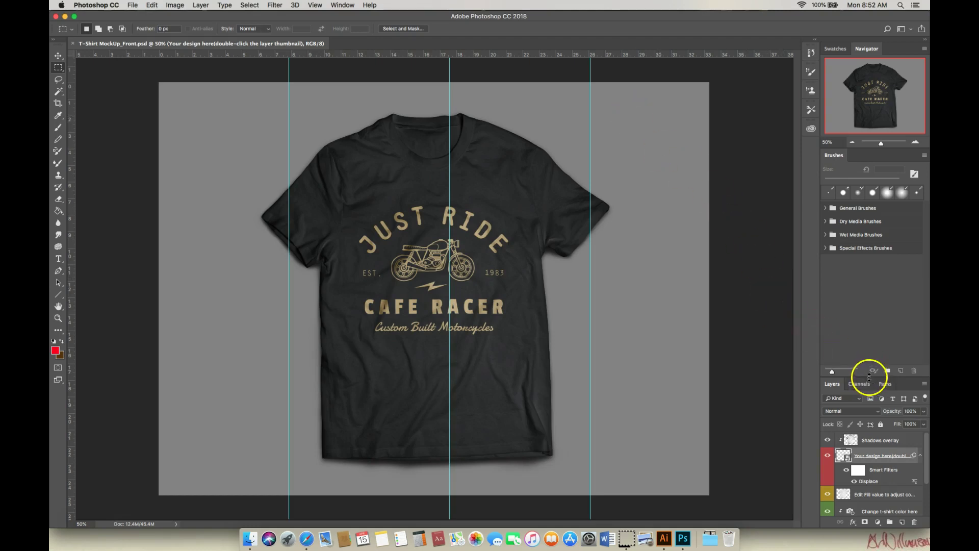
Enlarge the Layers panel to list every mockup layer down to Place Bg image here.
drag(868, 375, 868, 283)
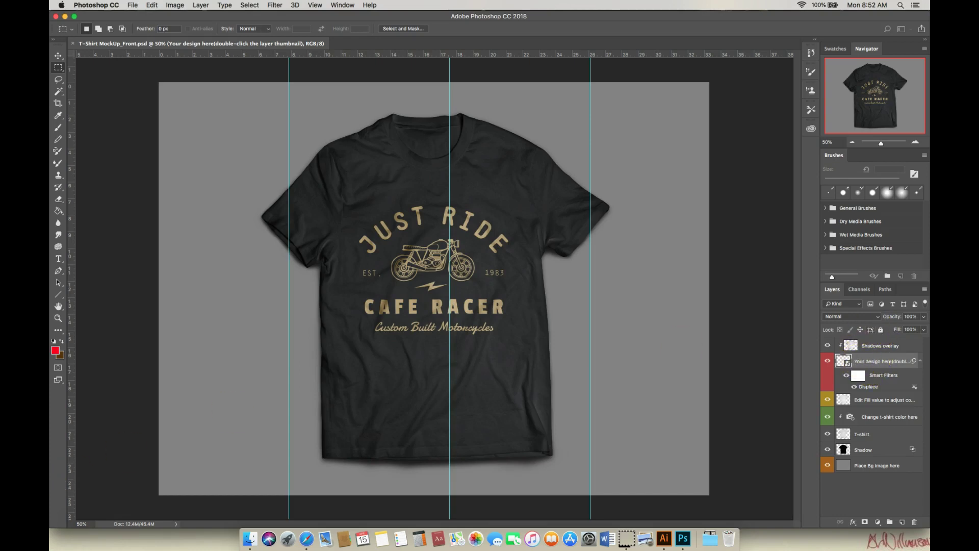
click(69, 518)
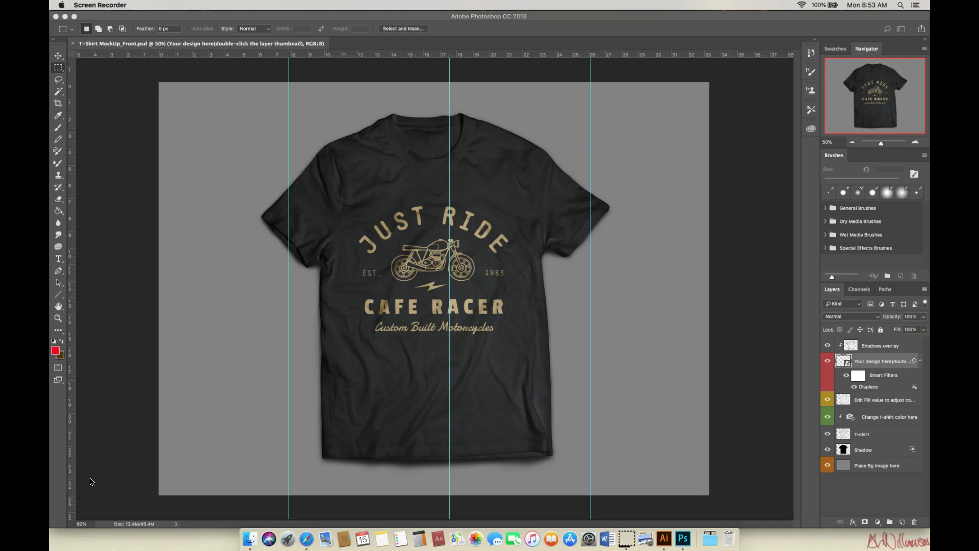
click(589, 28)
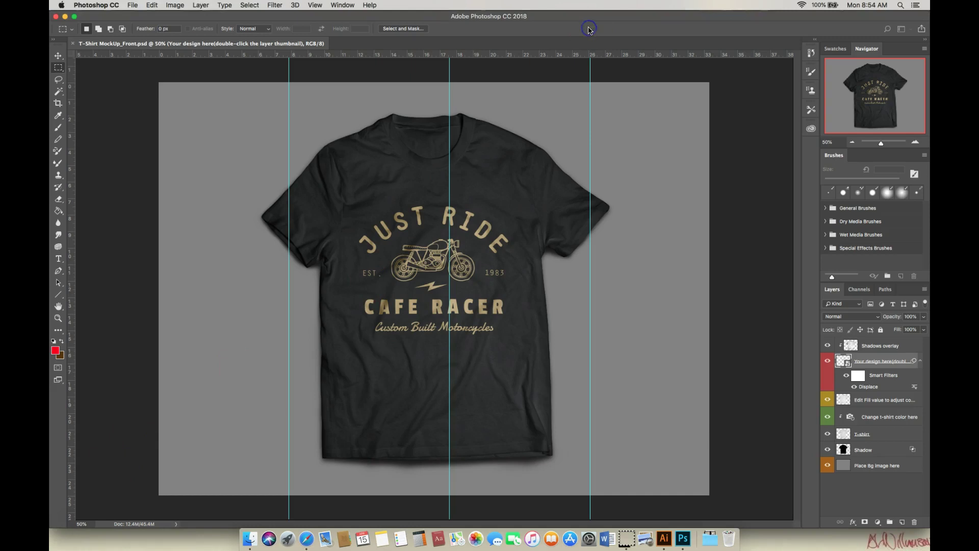
click(656, 220)
In Illustrator, select the whole Space Opera Books logo and bring up the File menu's export choices.
click(666, 541)
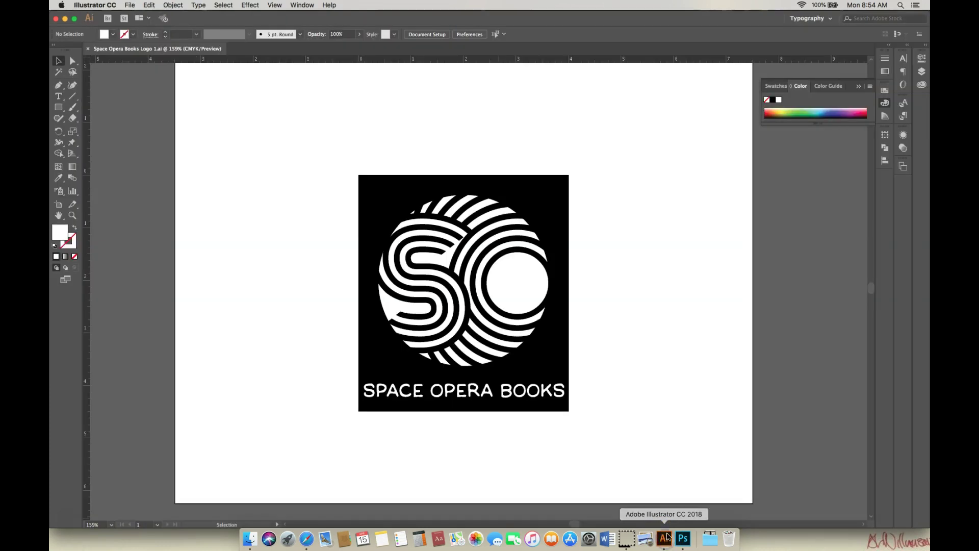
click(643, 120)
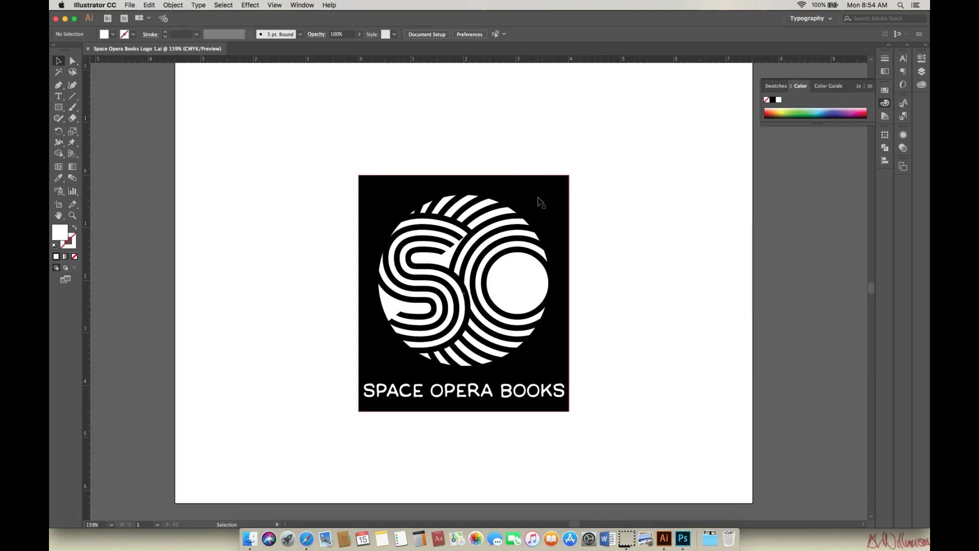
click(505, 187)
click(541, 196)
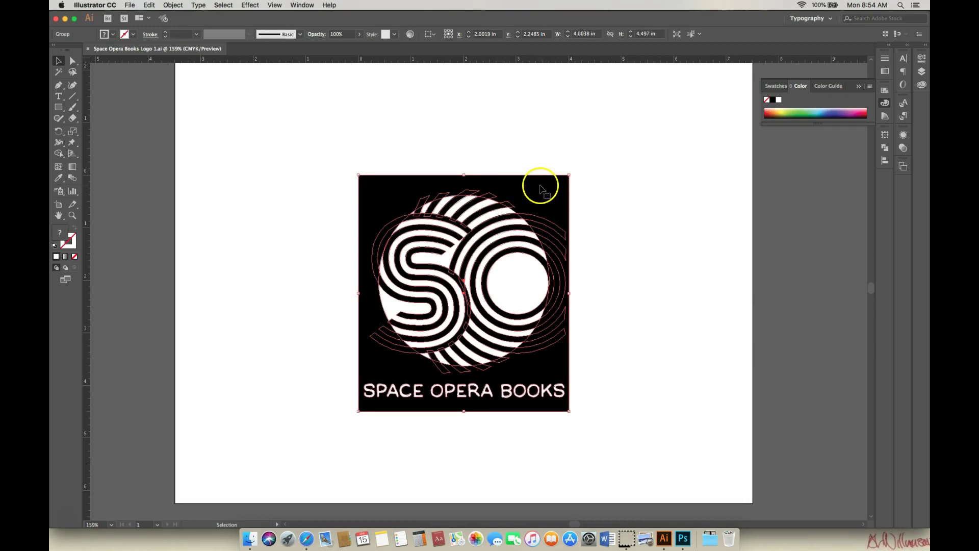
click(130, 5)
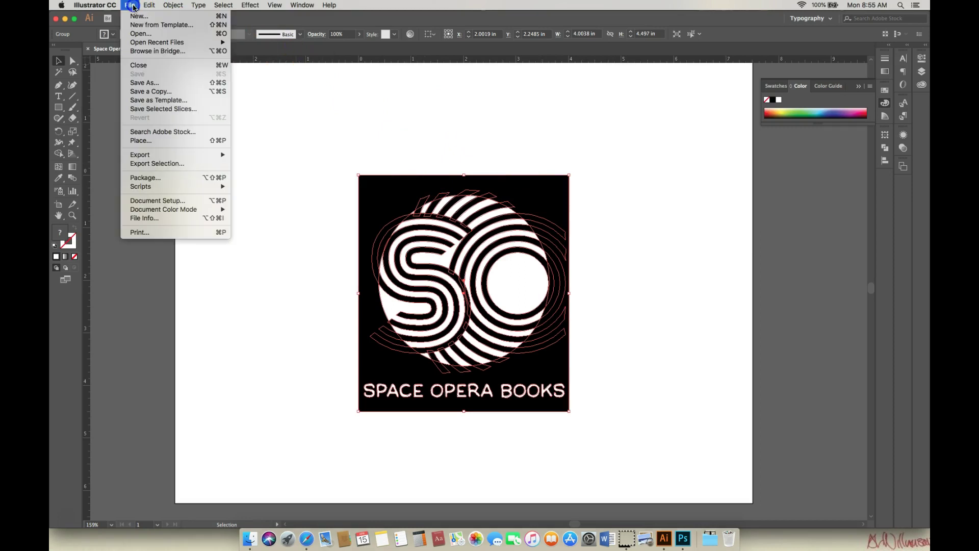
Export the logo with Export As to the Art 135 folder in TIFF (tif) format.
click(178, 157)
click(258, 163)
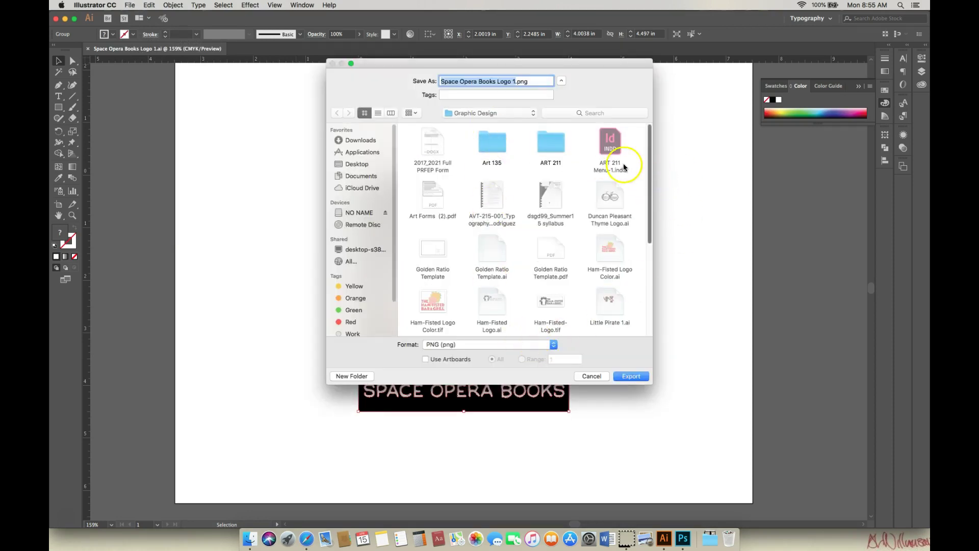
double_click(501, 145)
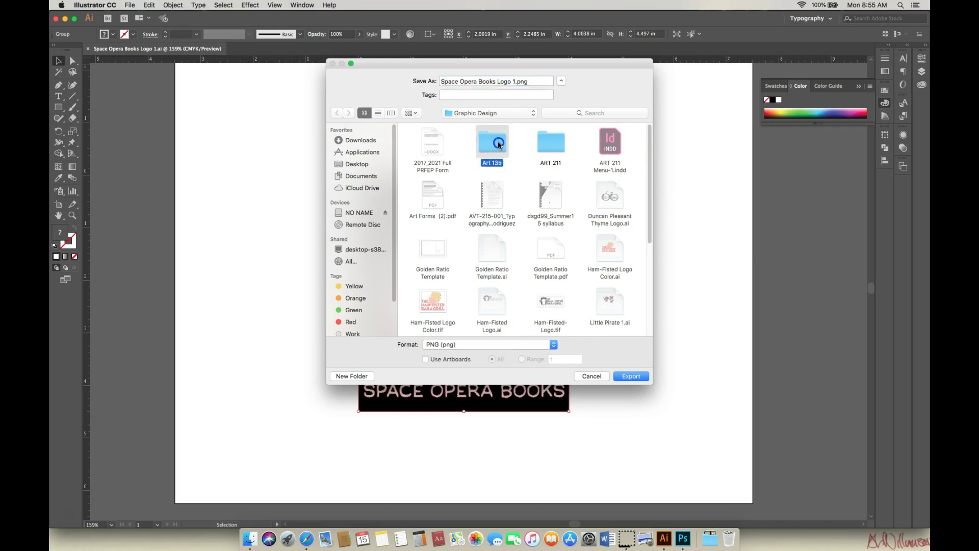
drag(650, 174, 647, 342)
click(553, 345)
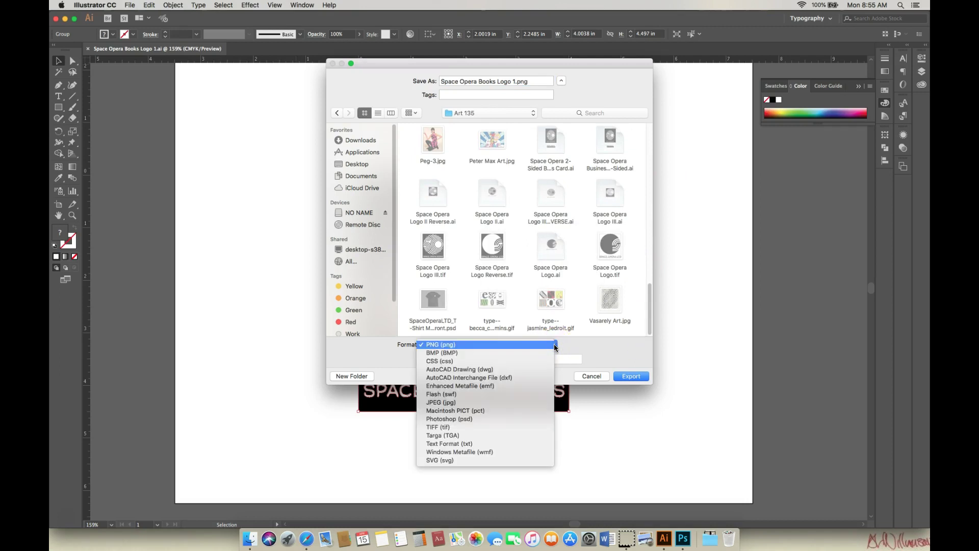
click(473, 428)
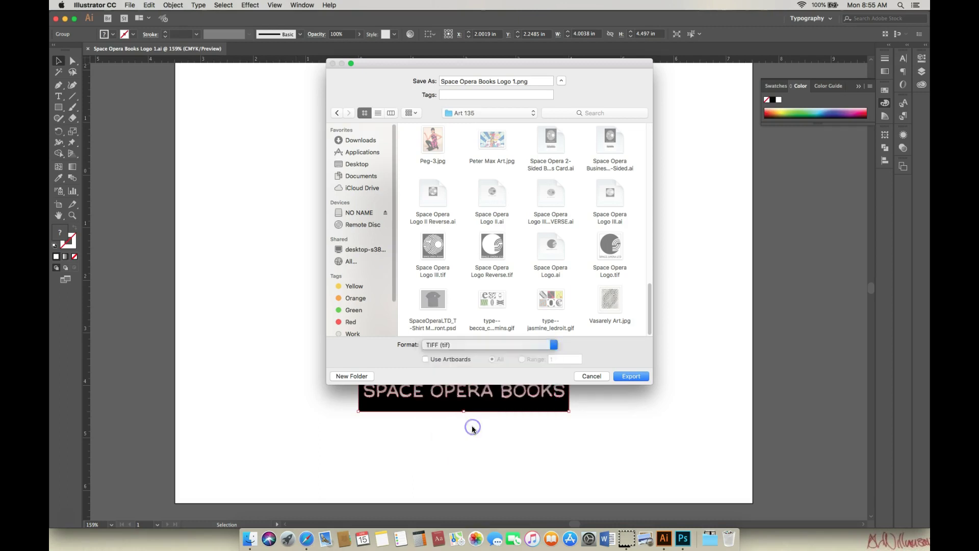
click(632, 377)
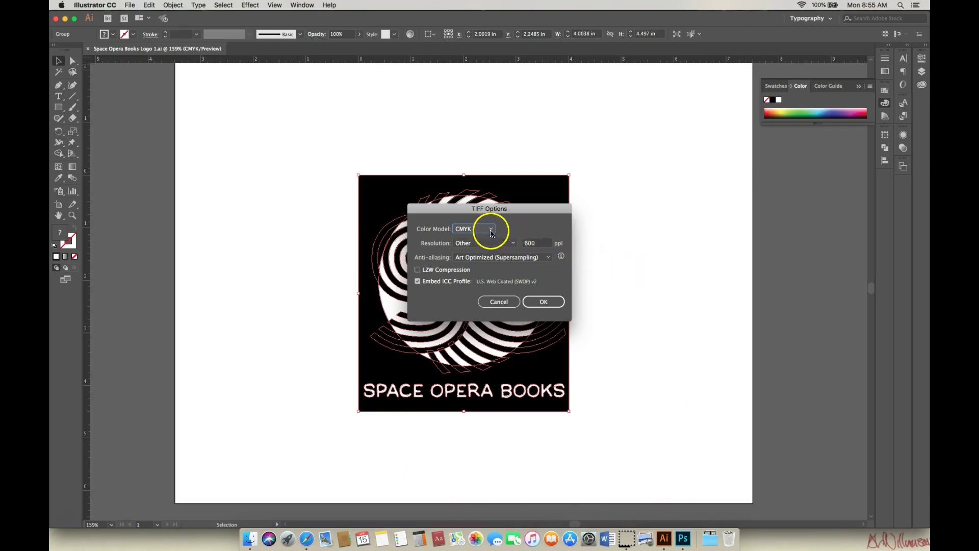
Set the TIFF Options to RGB color at High (300 ppi) resolution and confirm.
click(683, 538)
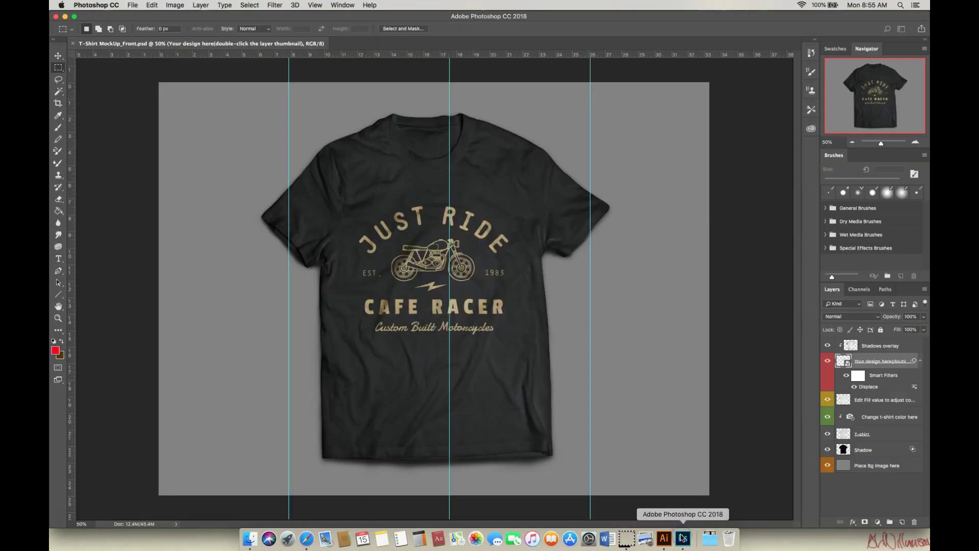
click(664, 540)
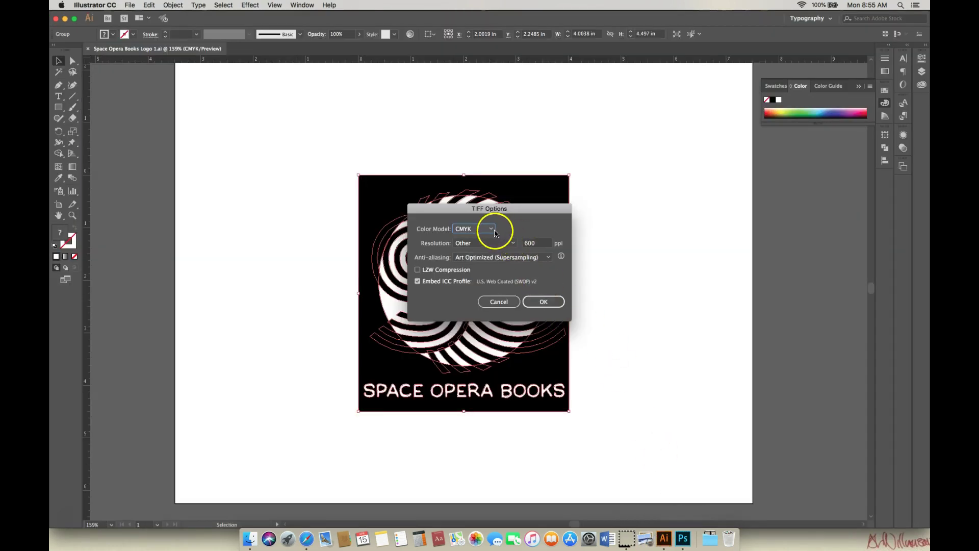
click(493, 232)
click(487, 240)
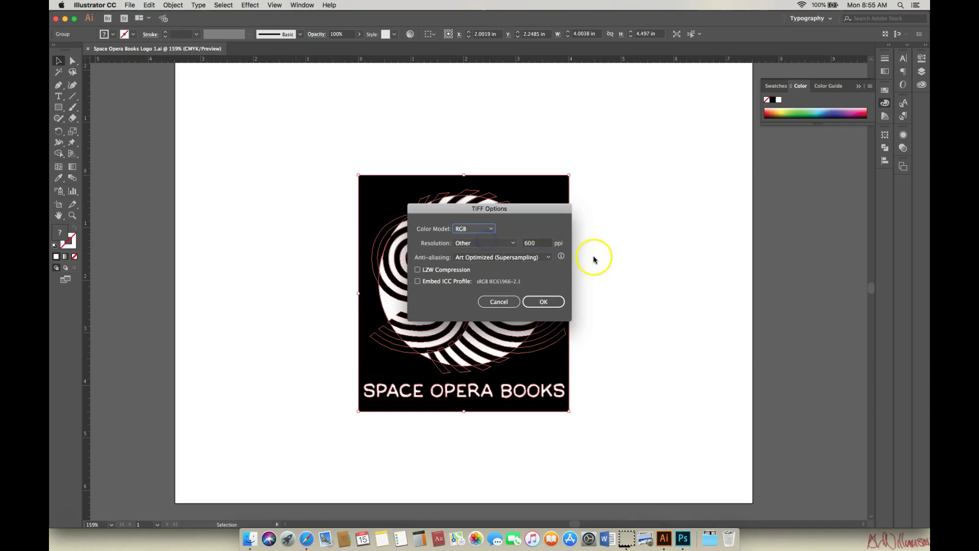
click(539, 243)
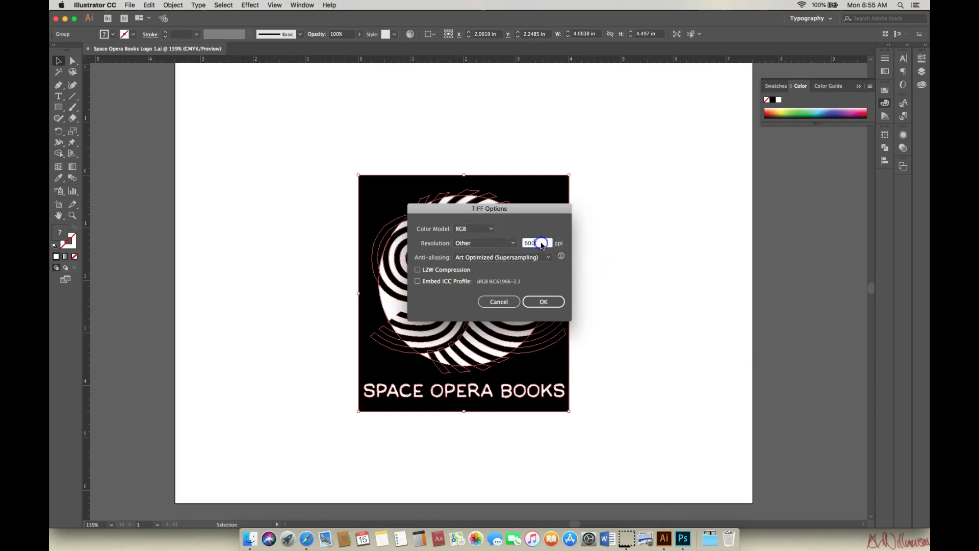
click(514, 244)
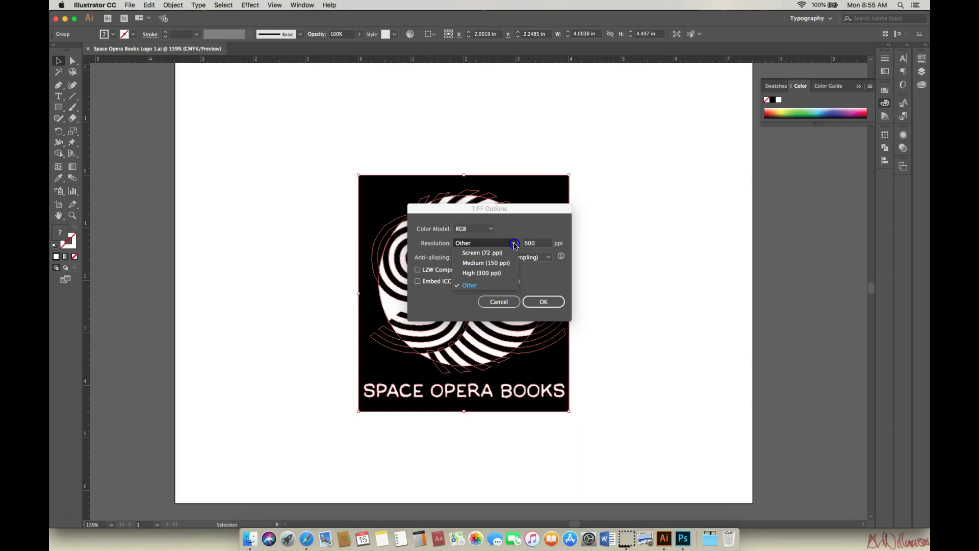
click(499, 275)
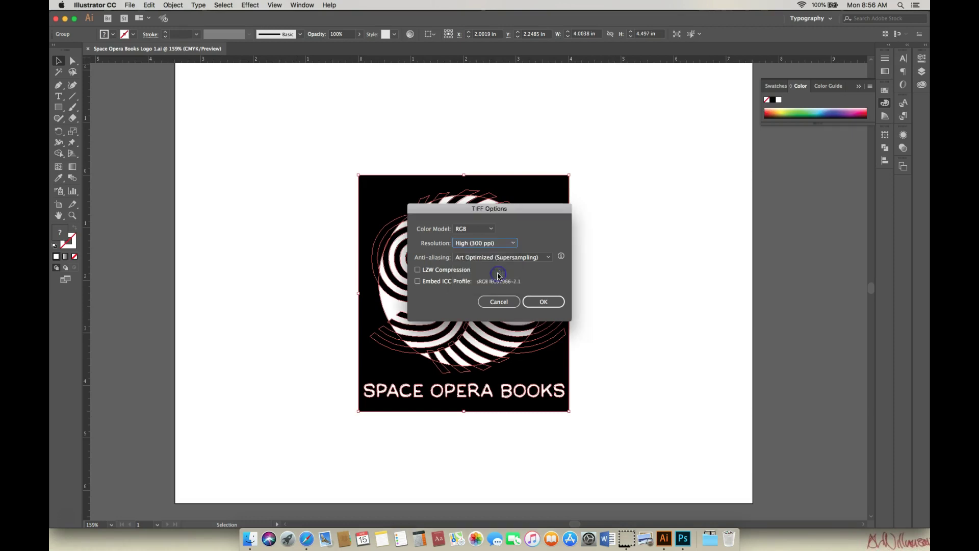
click(544, 301)
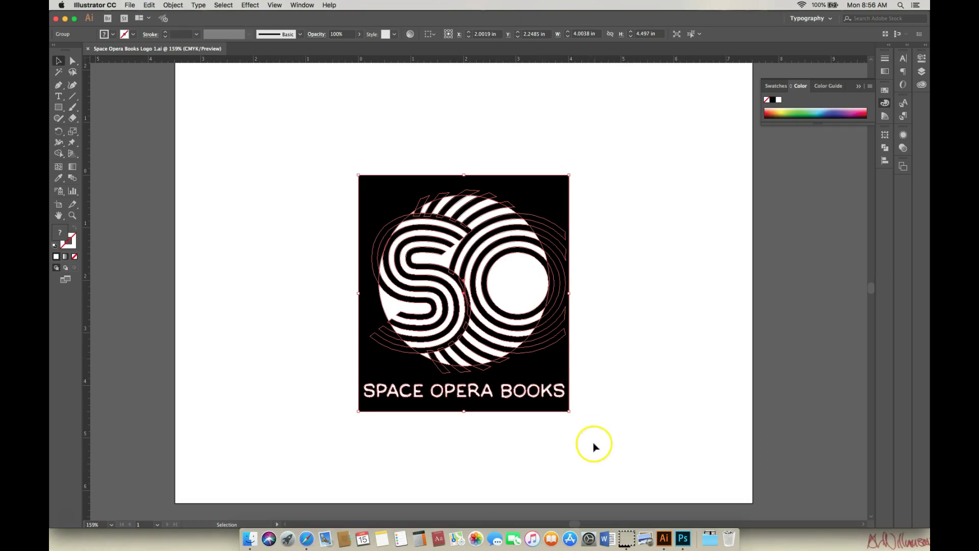
Bring Photoshop with T-Shirt MockUp_Front.psd back to the front.
click(683, 538)
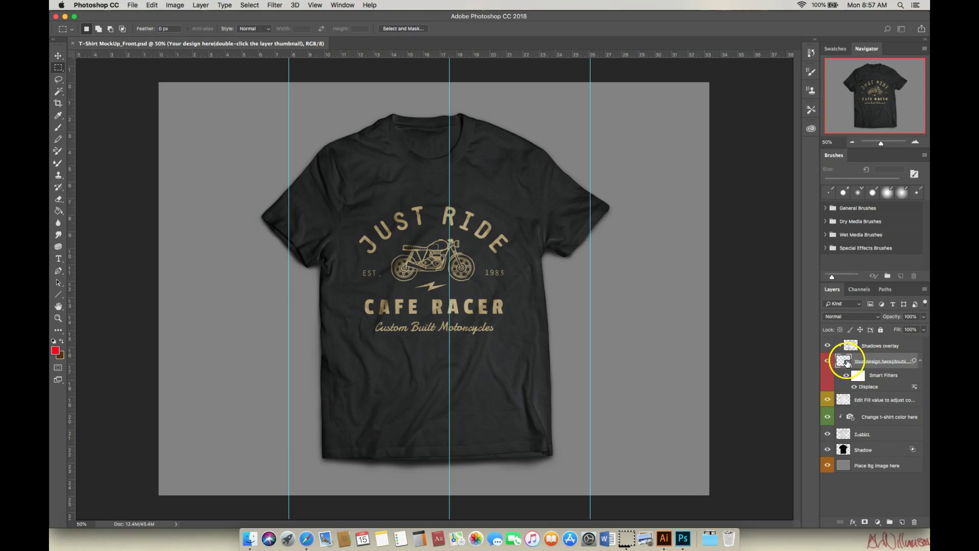
Open the Your design here smart object as Bagde.psb, acknowledging the save reminder.
double_click(848, 363)
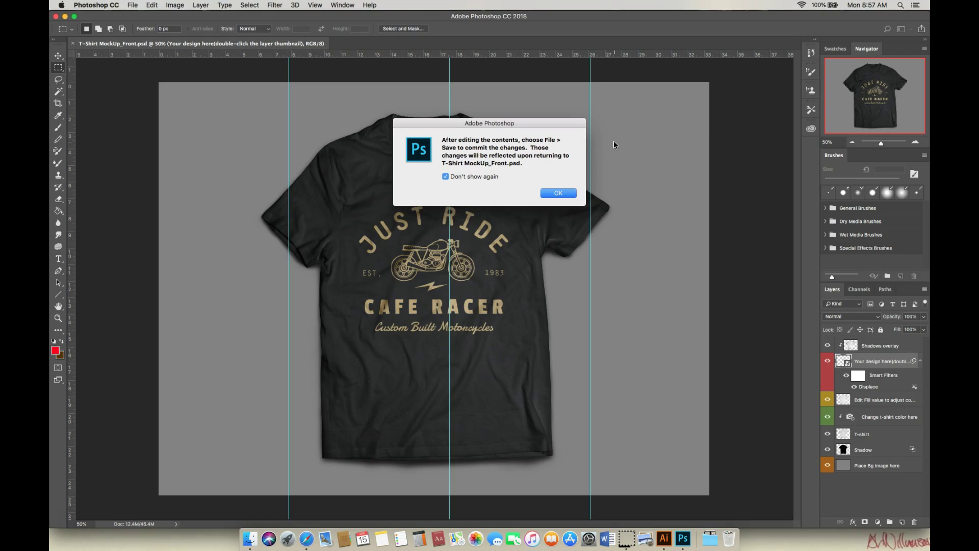
click(559, 193)
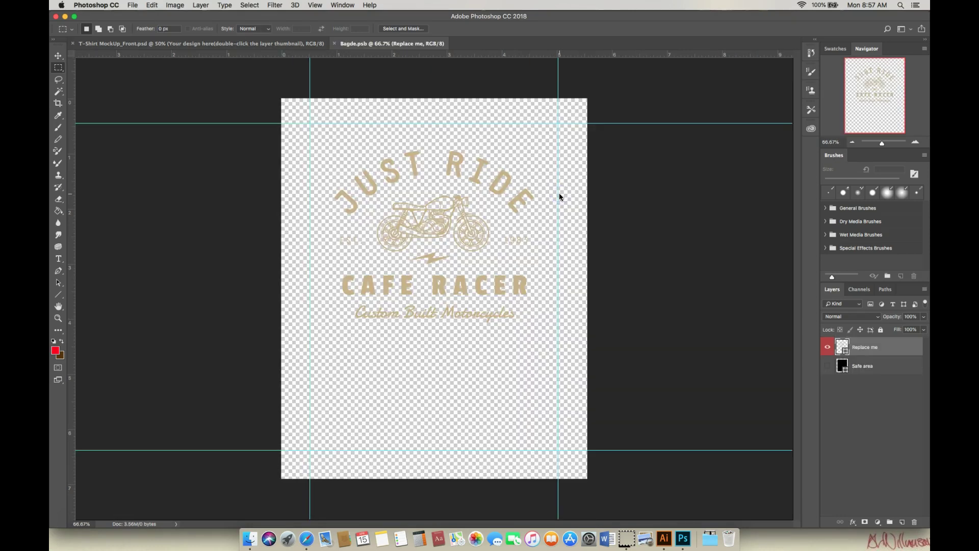
click(670, 184)
click(408, 45)
Open Space Opera Books Logo 1.tif from the Art 135 folder in Photoshop.
click(132, 5)
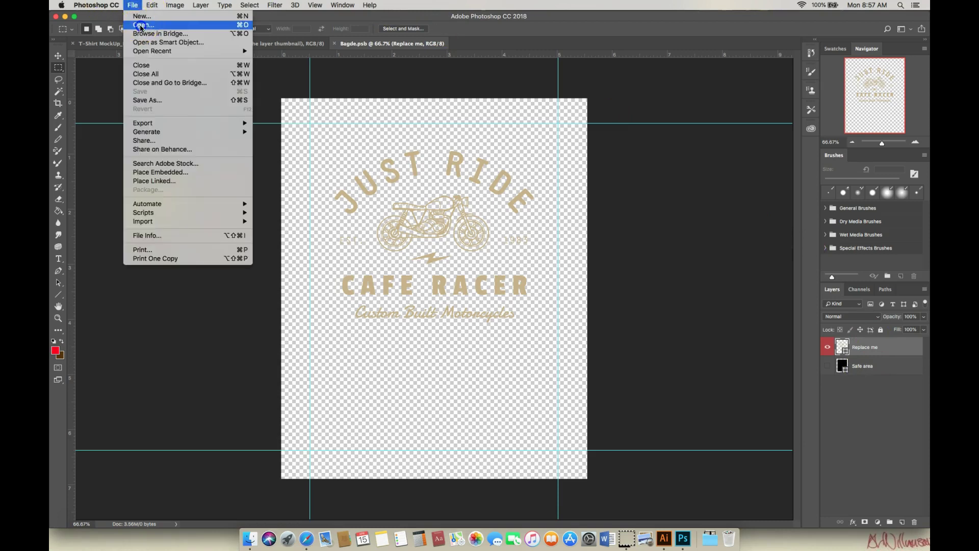
click(526, 200)
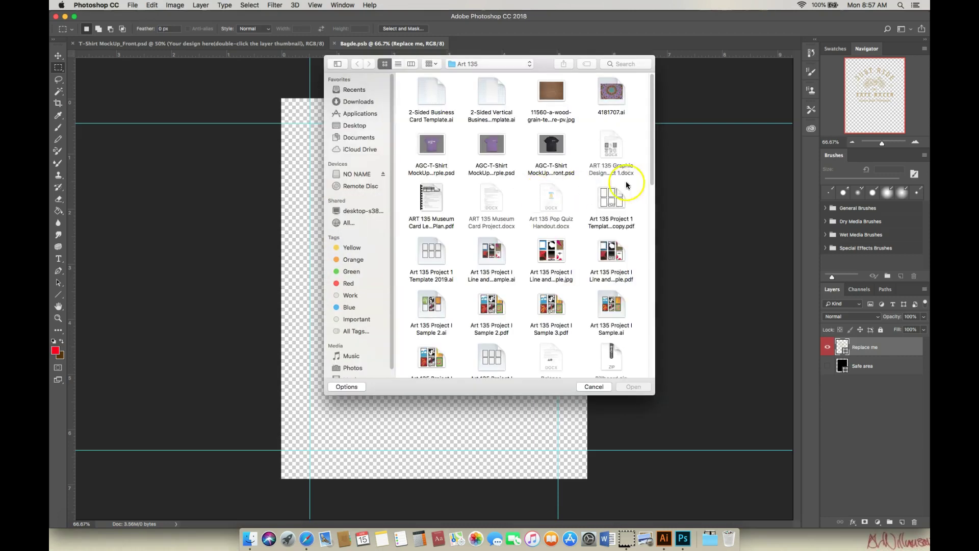
drag(654, 165, 645, 354)
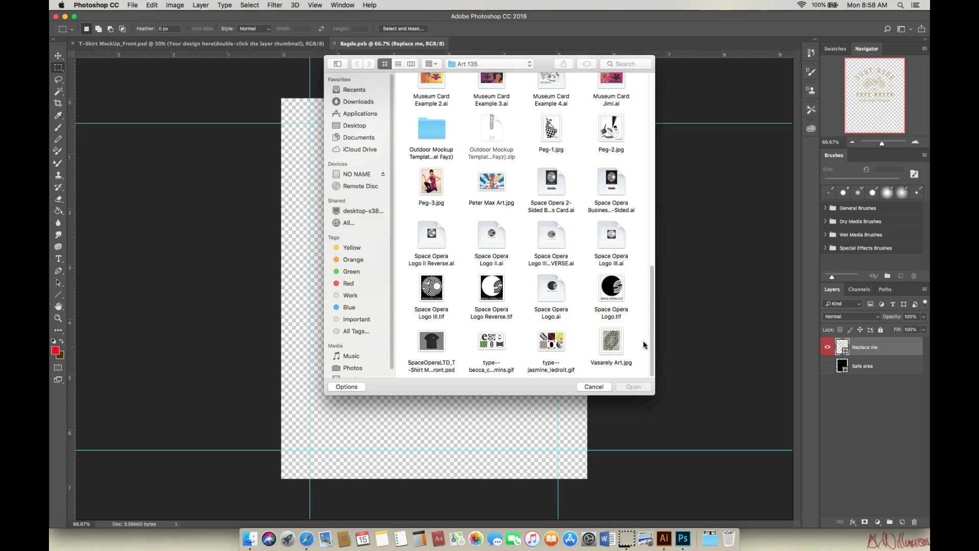
mouse_move(655, 343)
mouse_down()
mouse_move(655, 149)
mouse_move(666, 355)
mouse_up()
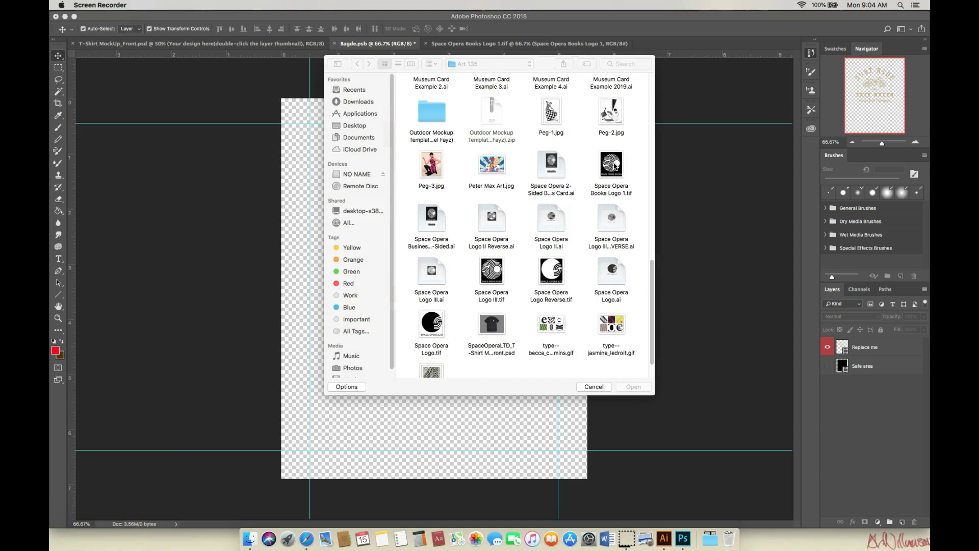
click(614, 166)
click(634, 387)
Select the entire logo canvas, Copy Merged it, and collapse the History panel.
key(super+a)
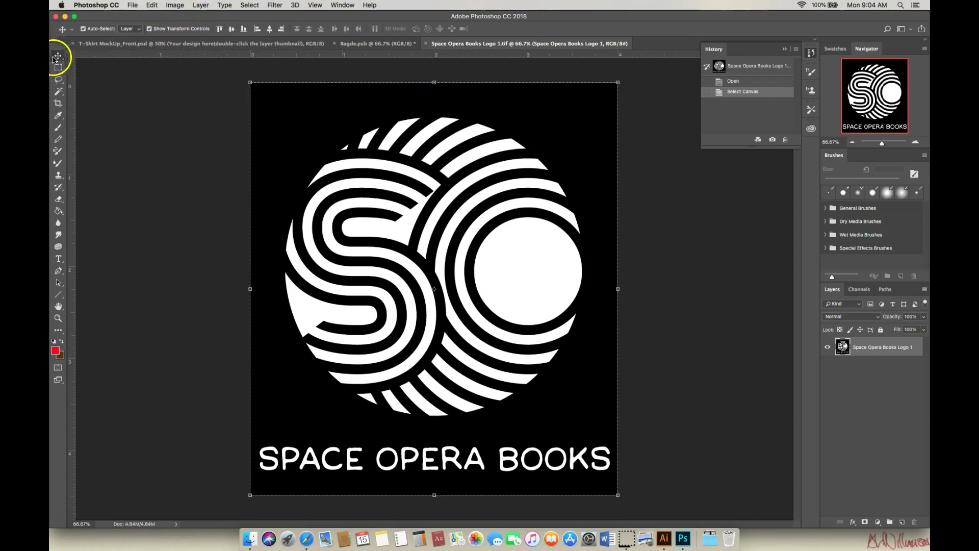
click(84, 76)
click(250, 5)
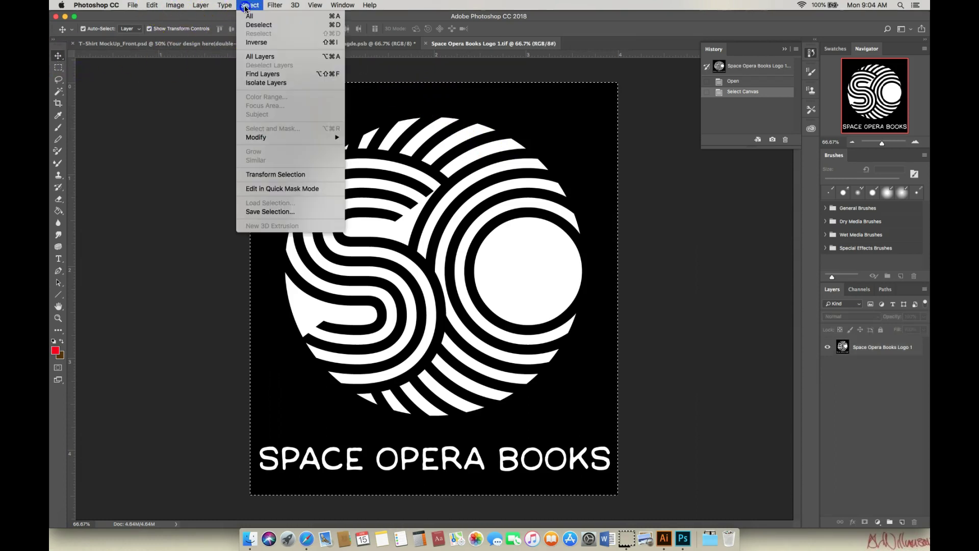
click(251, 19)
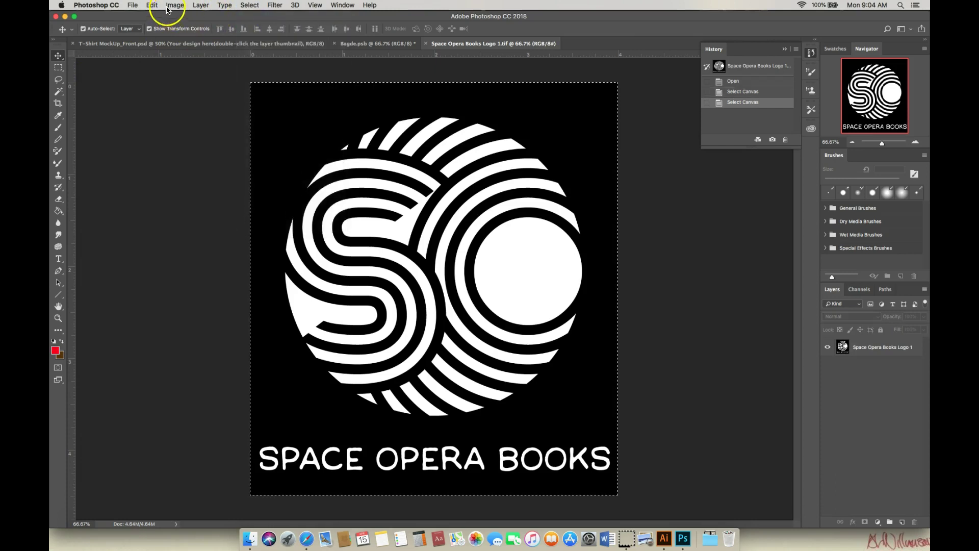
click(152, 5)
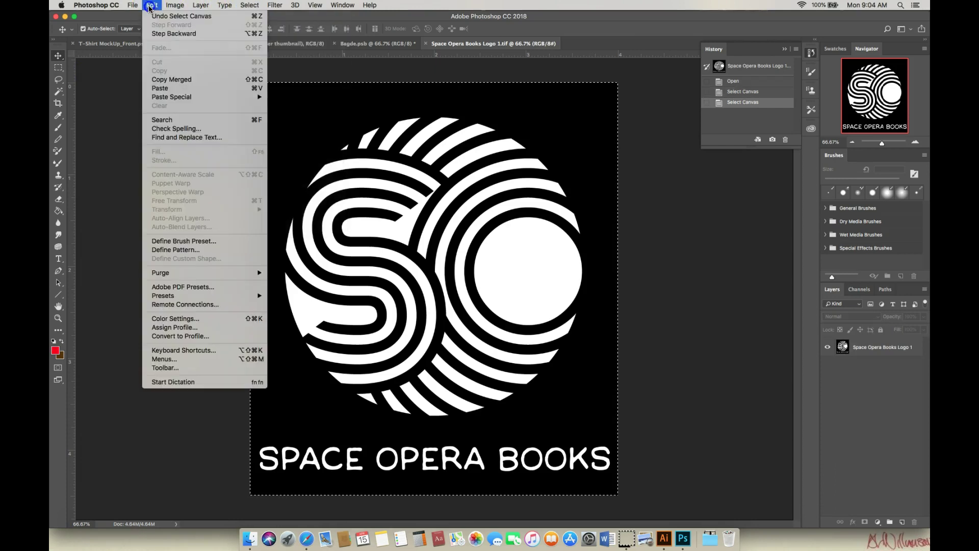
click(172, 80)
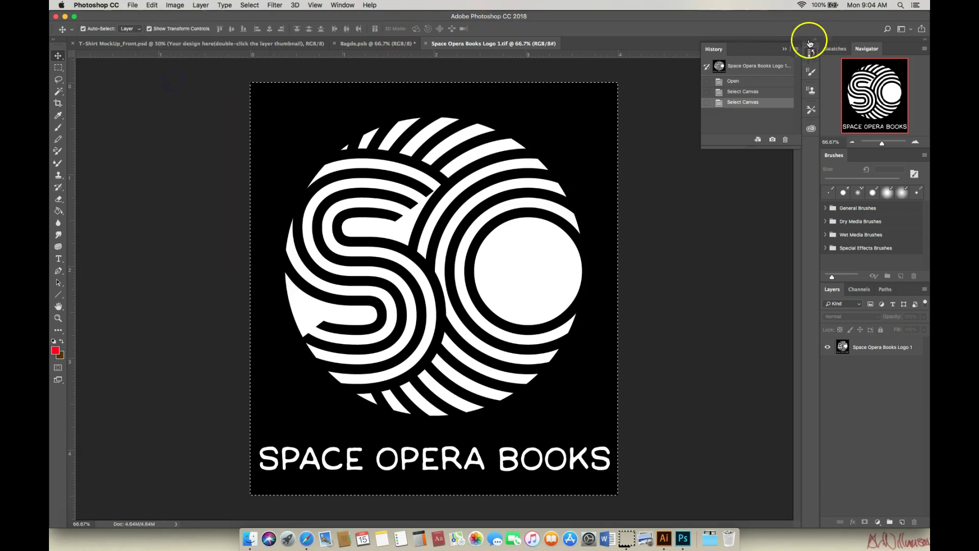
click(785, 49)
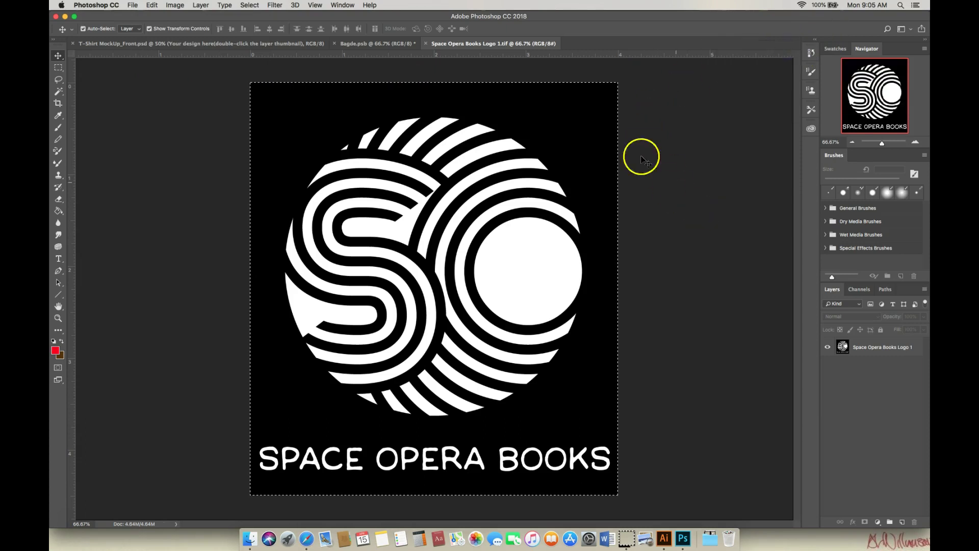
In Bagde.psb, delete the Replace me artwork layer, leaving only the Safe area layer.
click(363, 46)
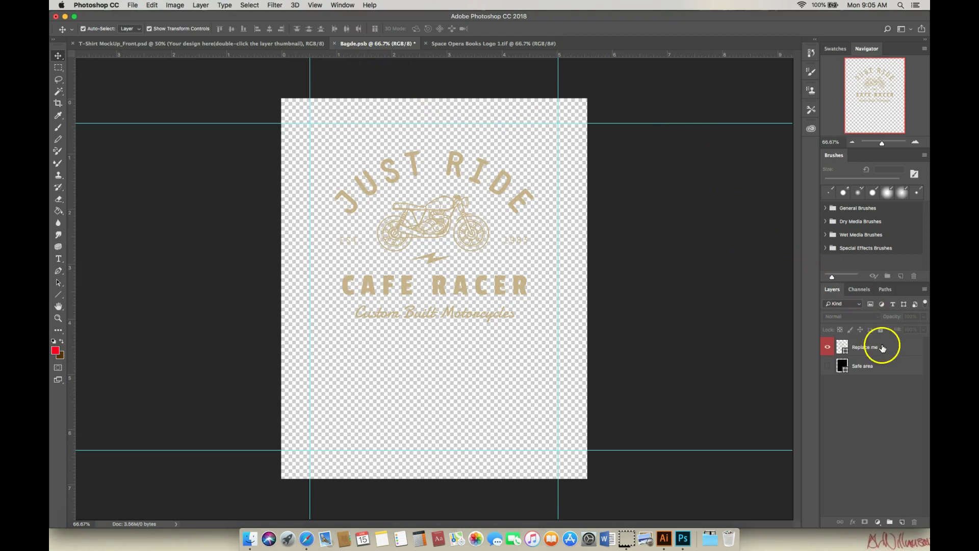
click(883, 348)
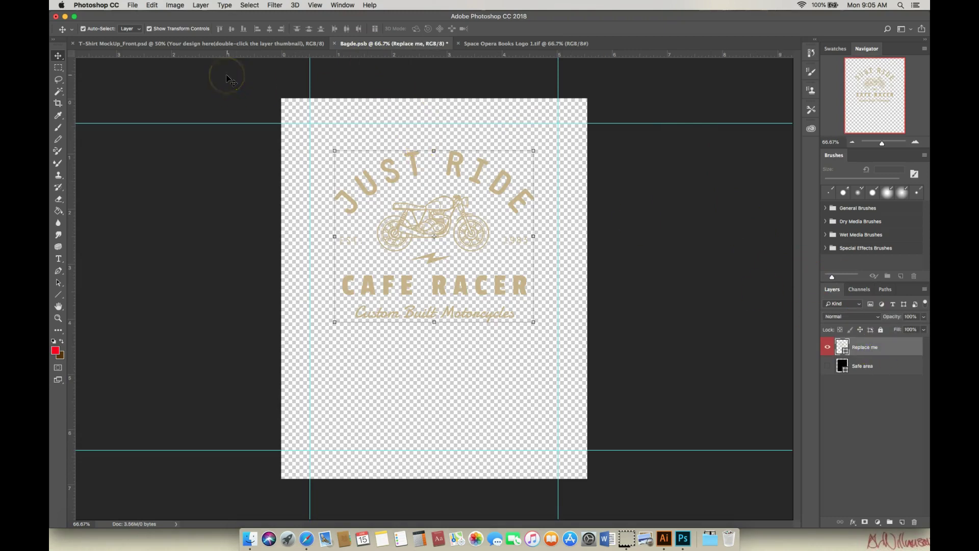
double_click(872, 348)
key(Delete)
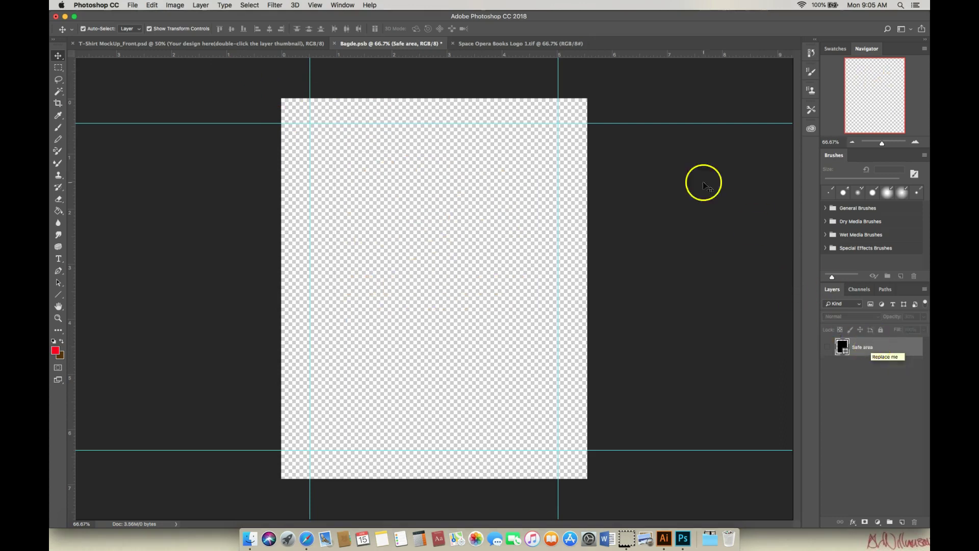
click(152, 6)
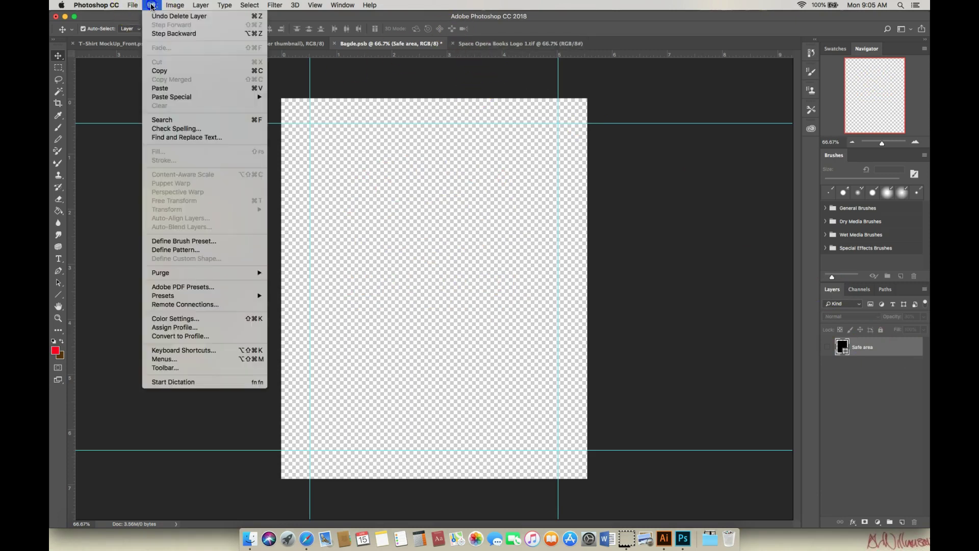
Paste the Space Opera Books logo as Layer 1, scale to about 6.91%, place right of centre.
click(164, 87)
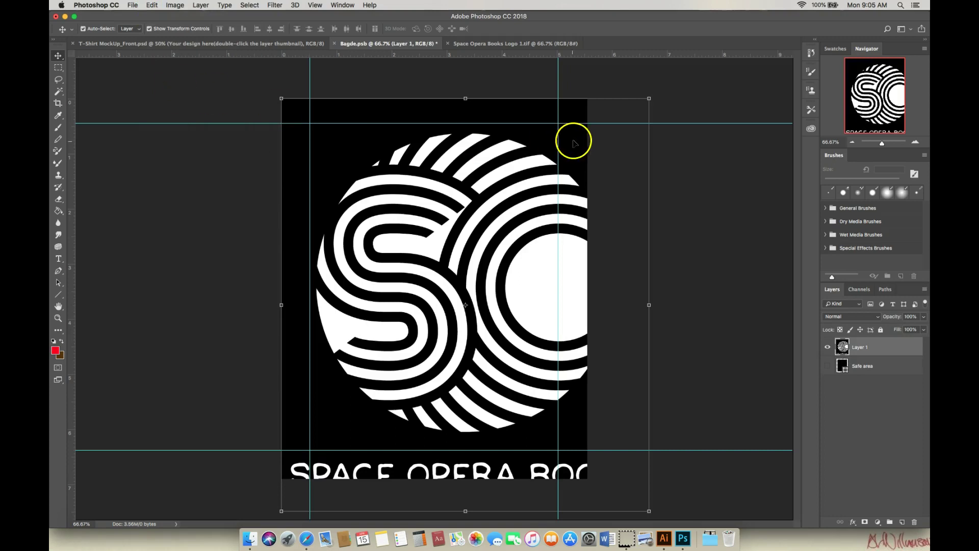
drag(649, 510, 518, 364)
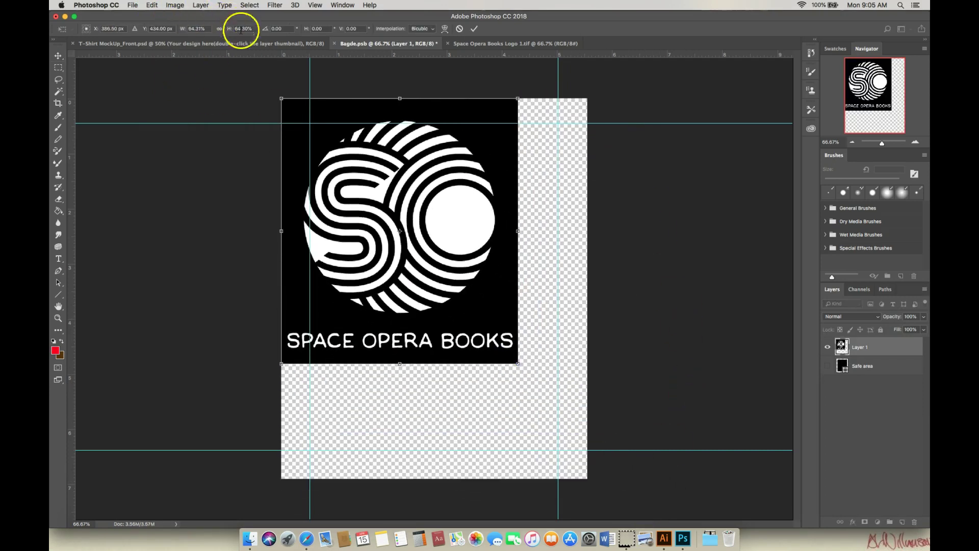
drag(282, 99, 437, 338)
click(505, 334)
drag(506, 334, 505, 216)
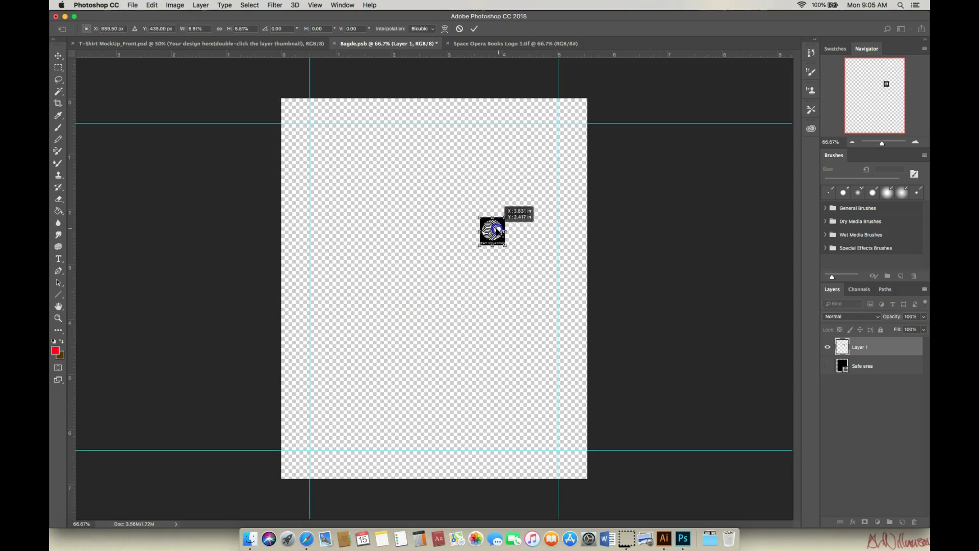
mouse_move(500, 228)
mouse_down()
mouse_move(510, 198)
mouse_move(505, 222)
mouse_up()
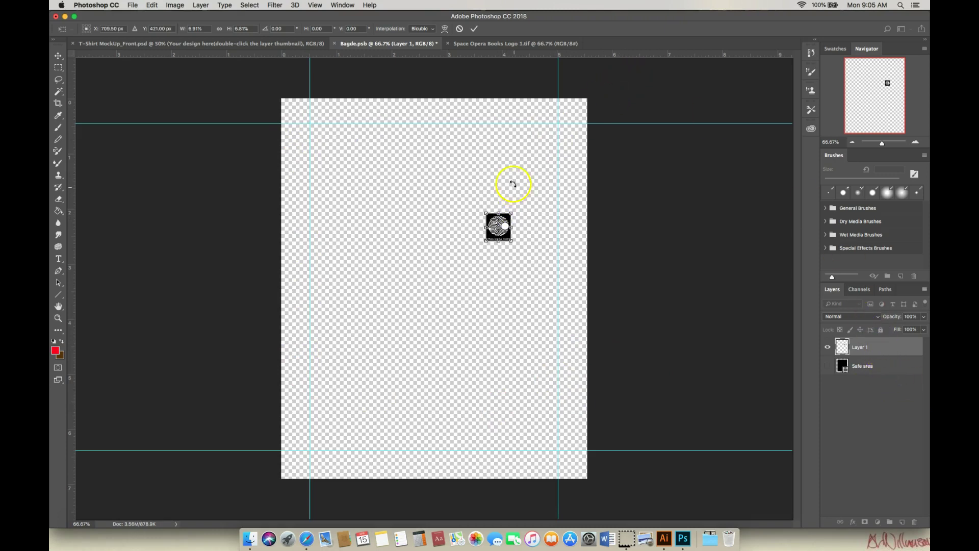
click(58, 57)
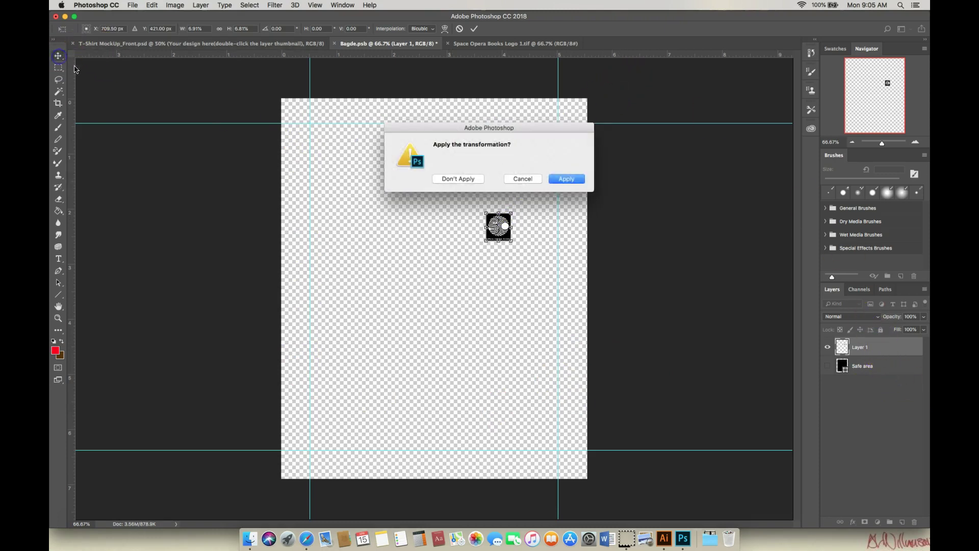
click(562, 181)
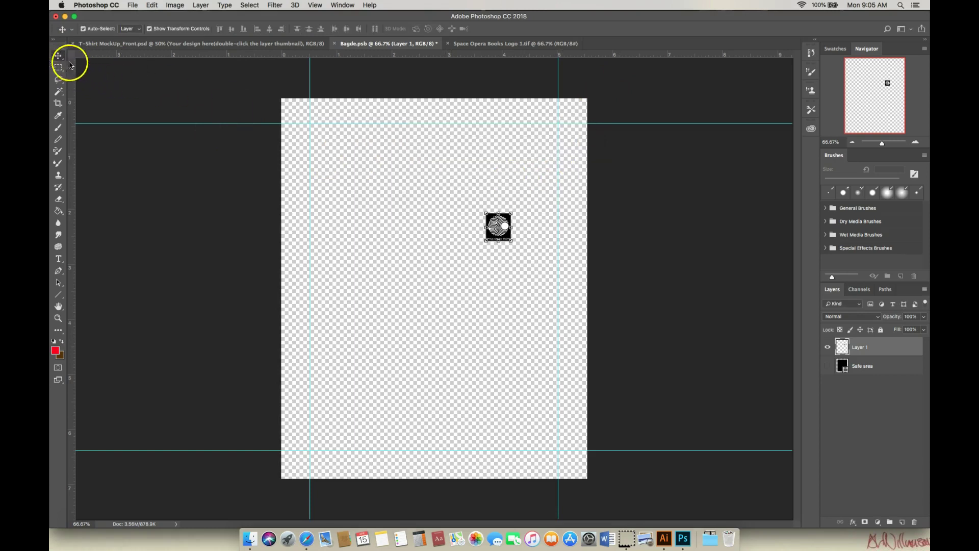
Save Bagde.psb past the smart object alert and view the logo on the T-Shirt MockUp.
click(244, 135)
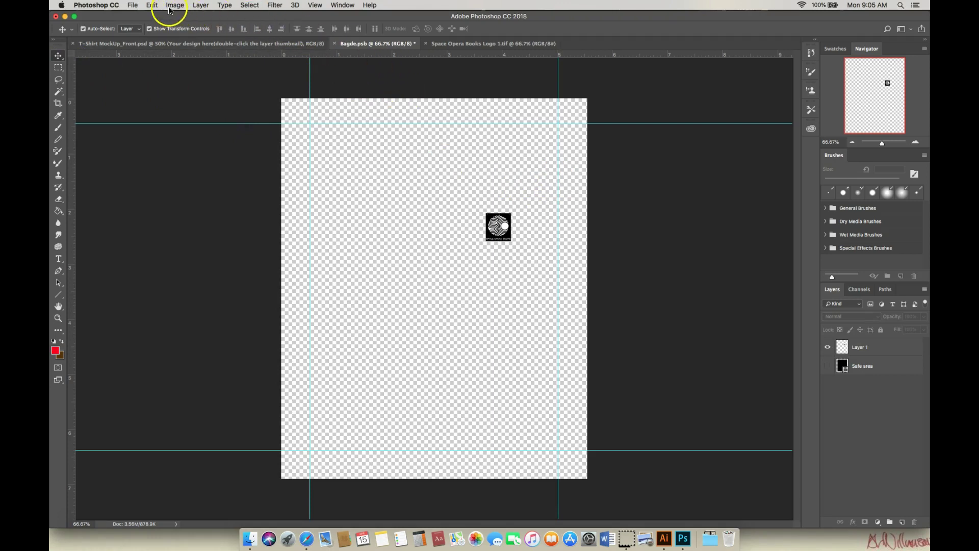
click(135, 6)
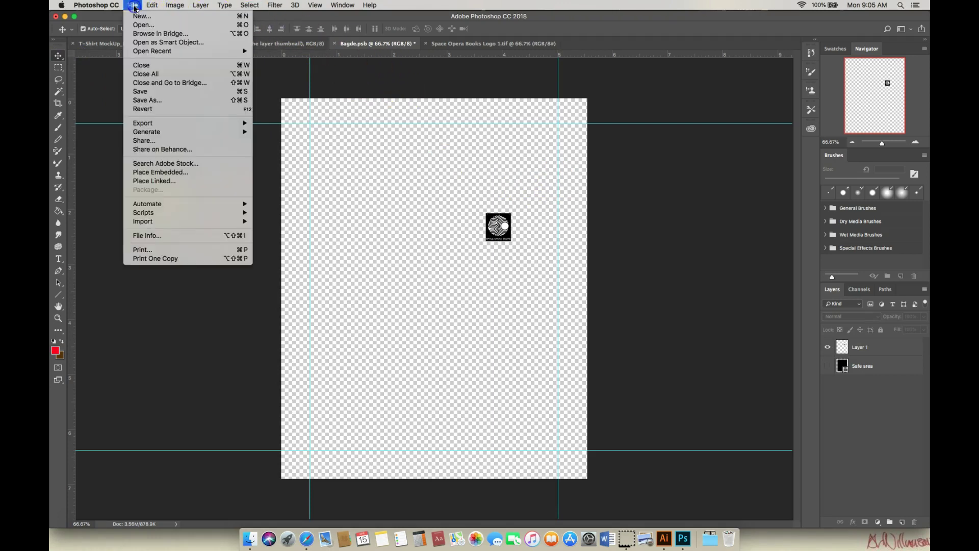
click(147, 92)
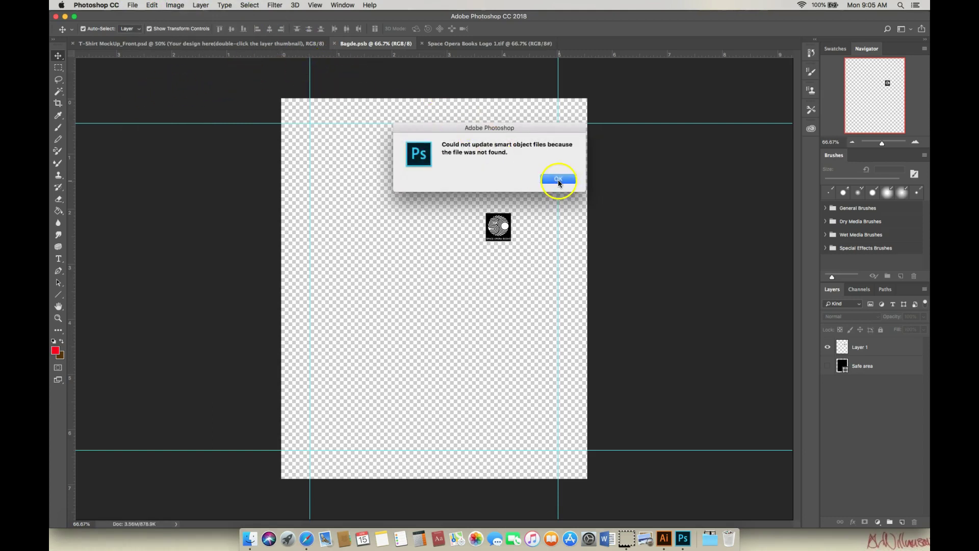
click(559, 181)
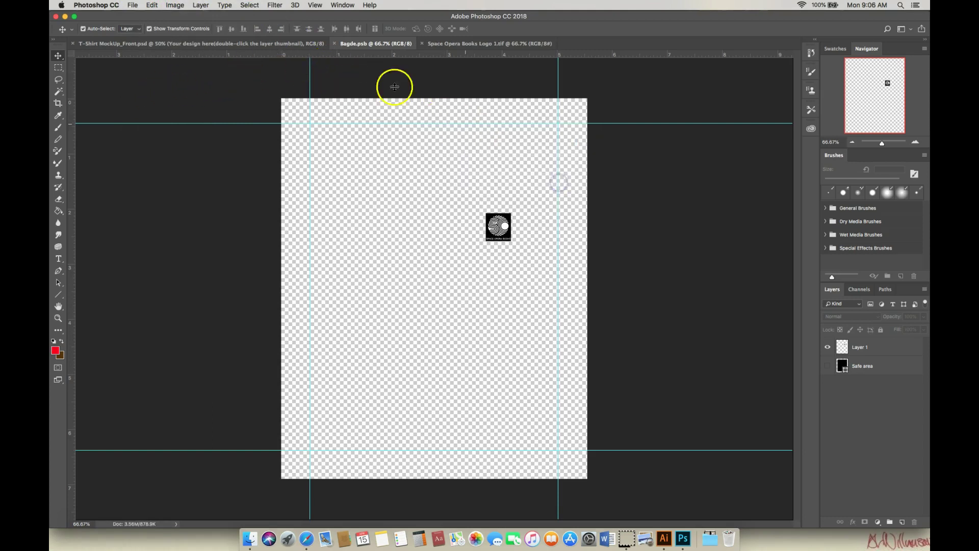
click(273, 46)
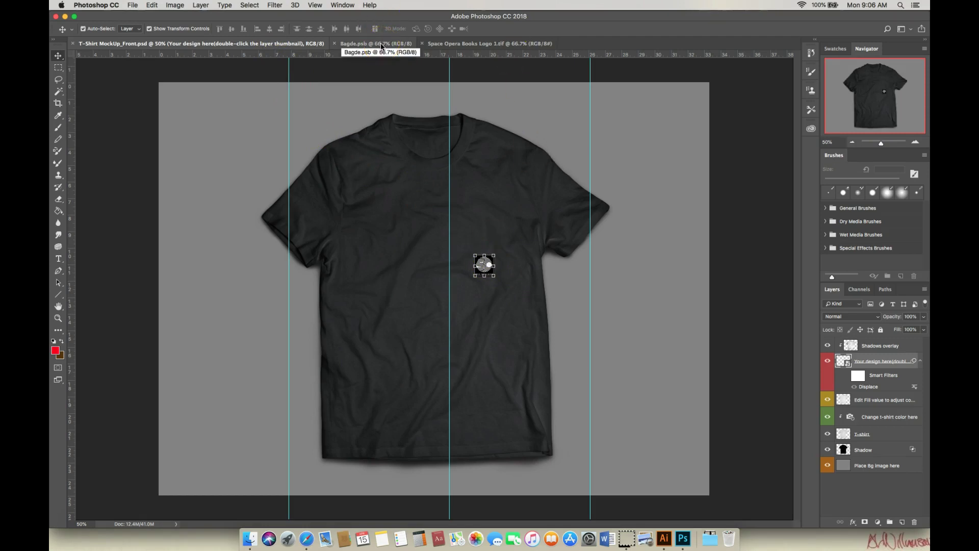
Move the logo higher and slightly right in Bagde.psb, resave, and check the T-Shirt MockUp.
click(383, 44)
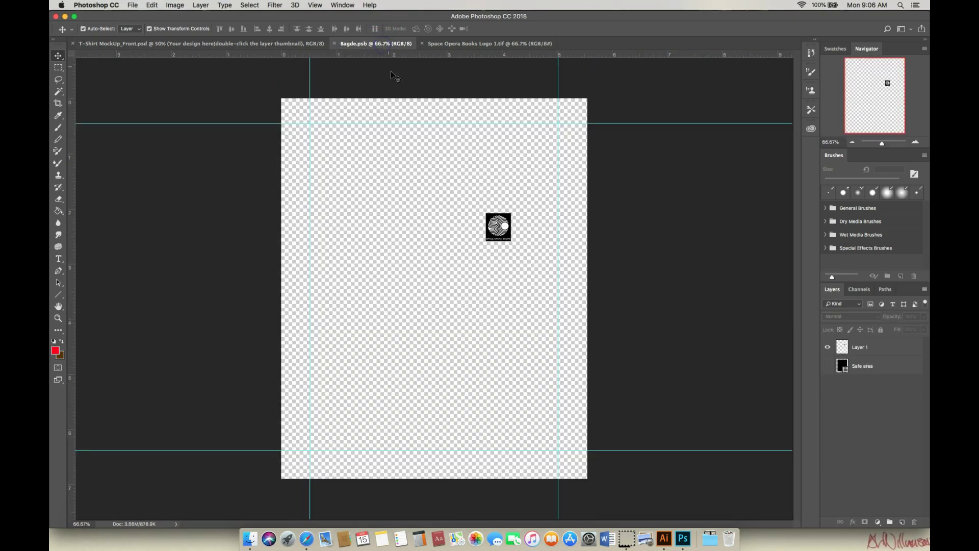
drag(503, 225, 516, 182)
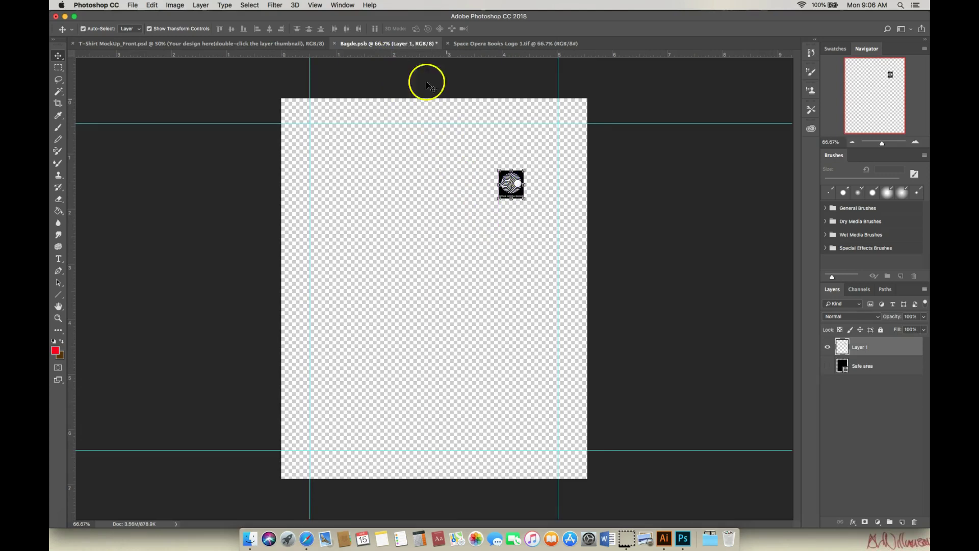
click(133, 5)
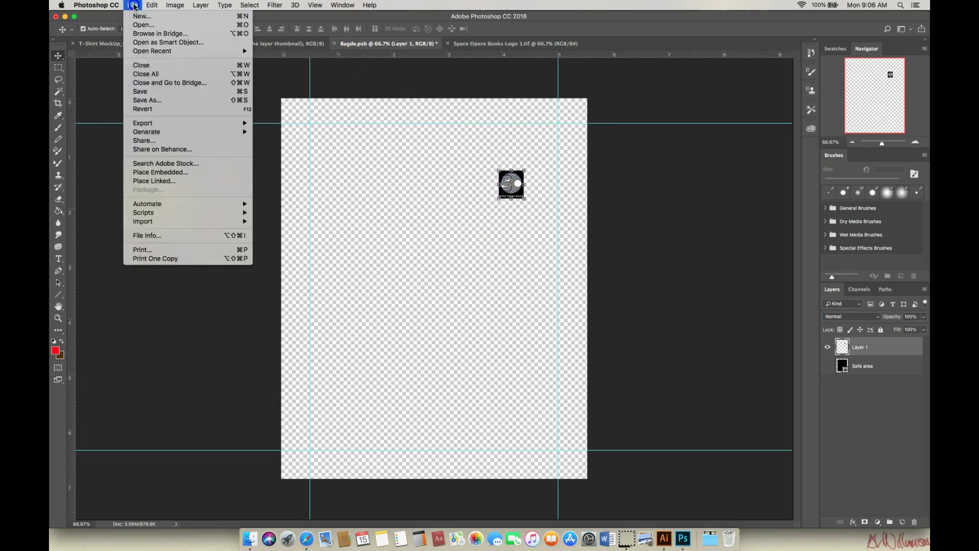
click(150, 92)
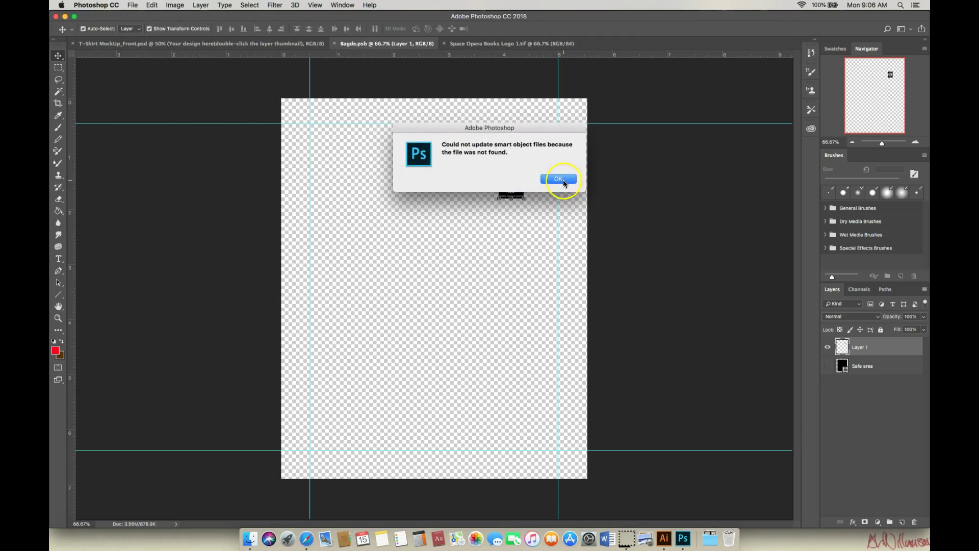
click(560, 179)
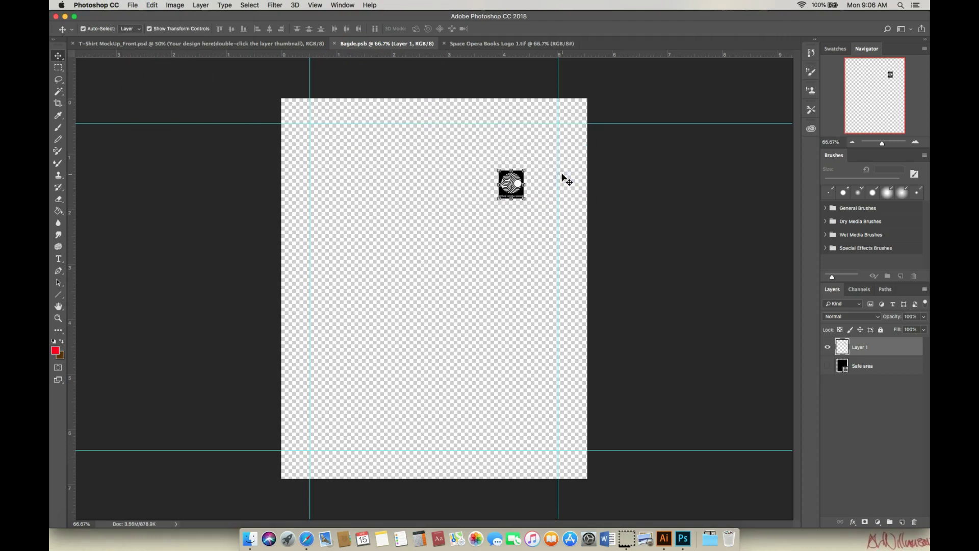
click(219, 44)
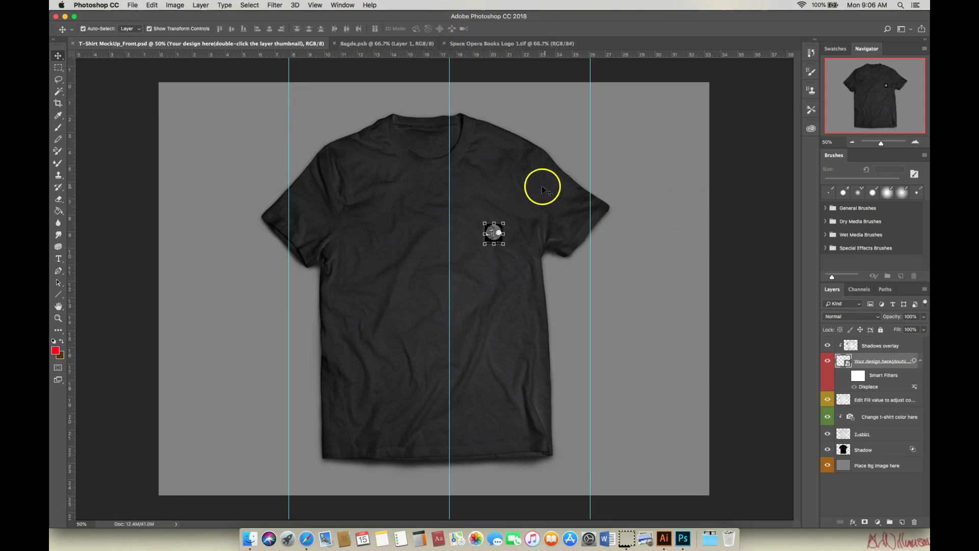
click(520, 176)
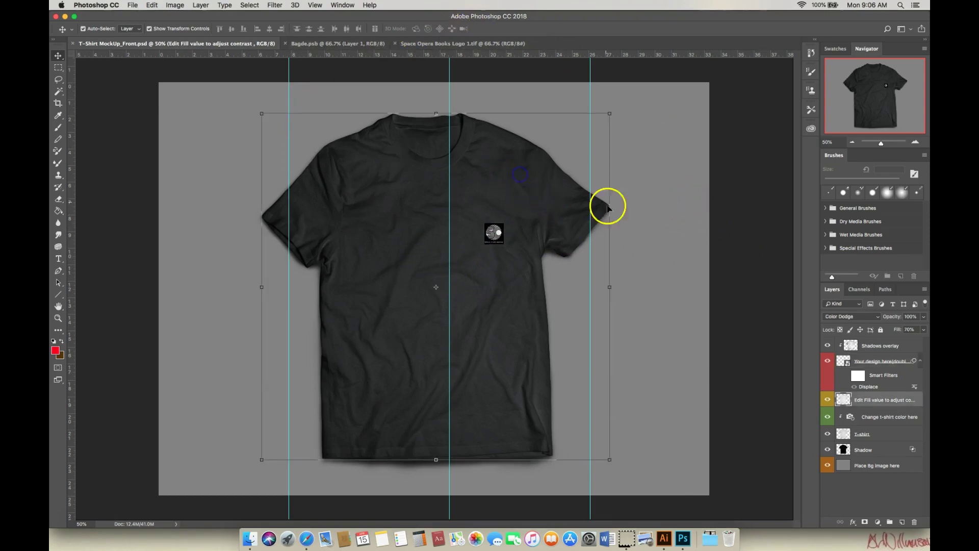
click(649, 184)
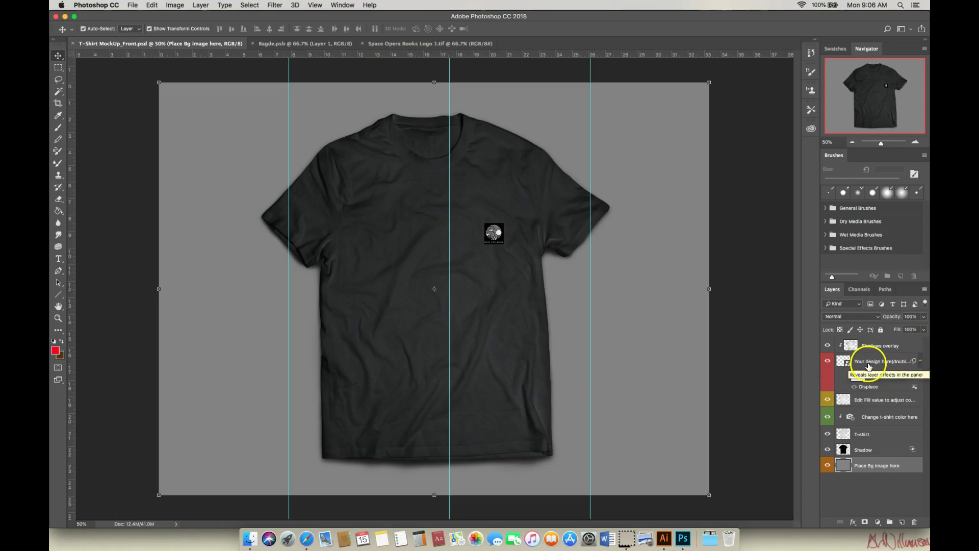
click(869, 362)
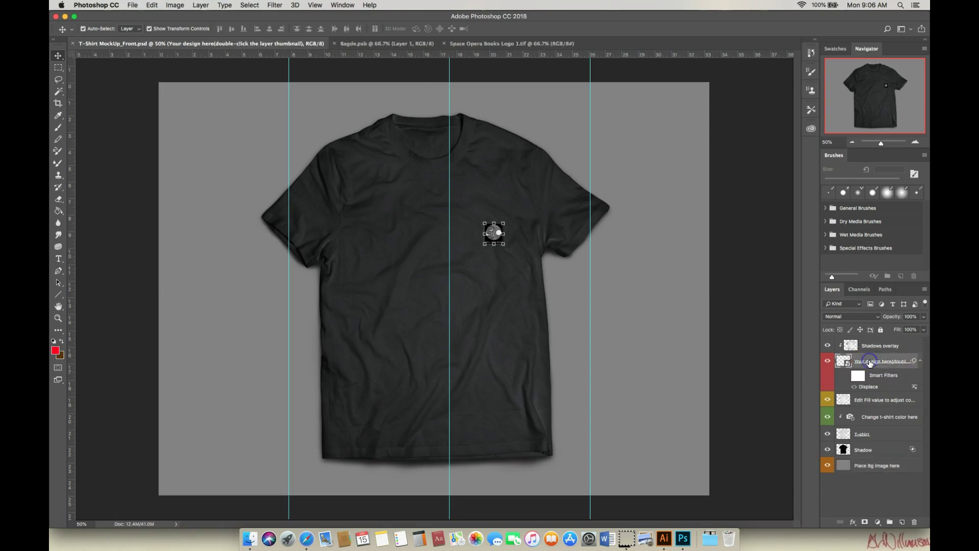
Try Darken and Multiply, then set the Your design here layer's blend mode to Lighten.
click(878, 318)
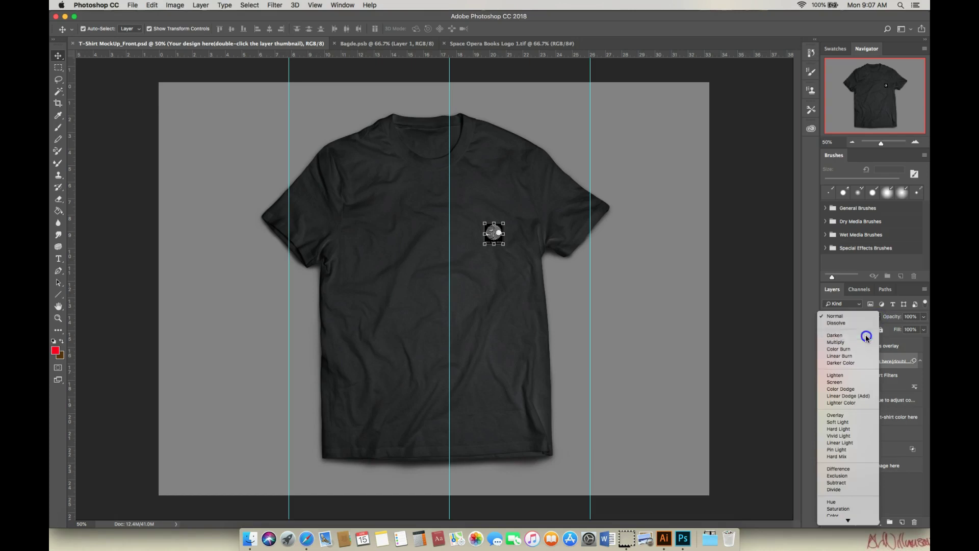
click(867, 336)
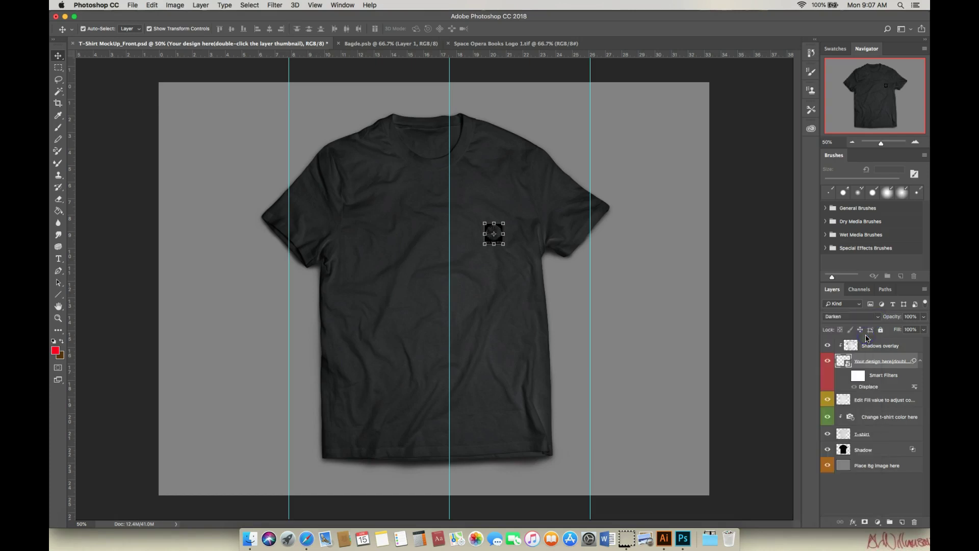
click(877, 318)
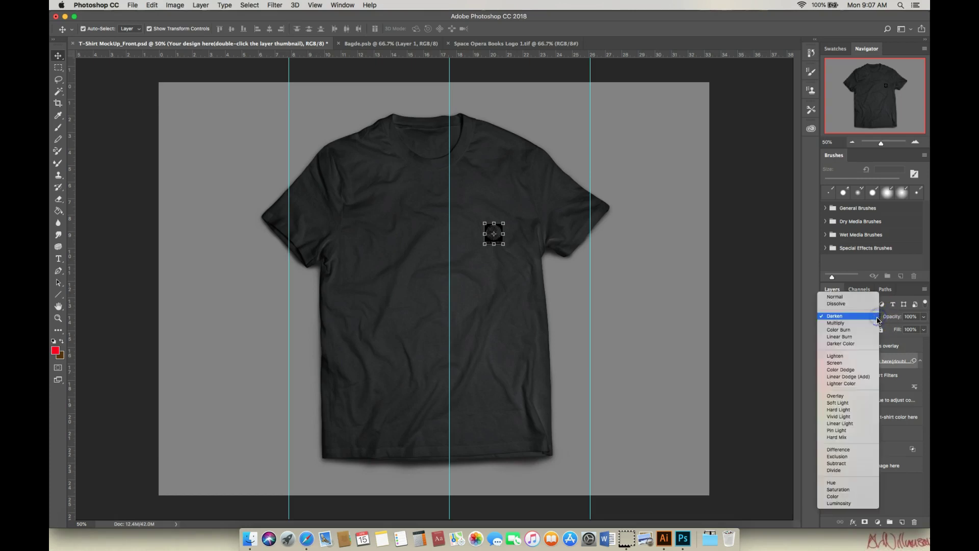
click(872, 325)
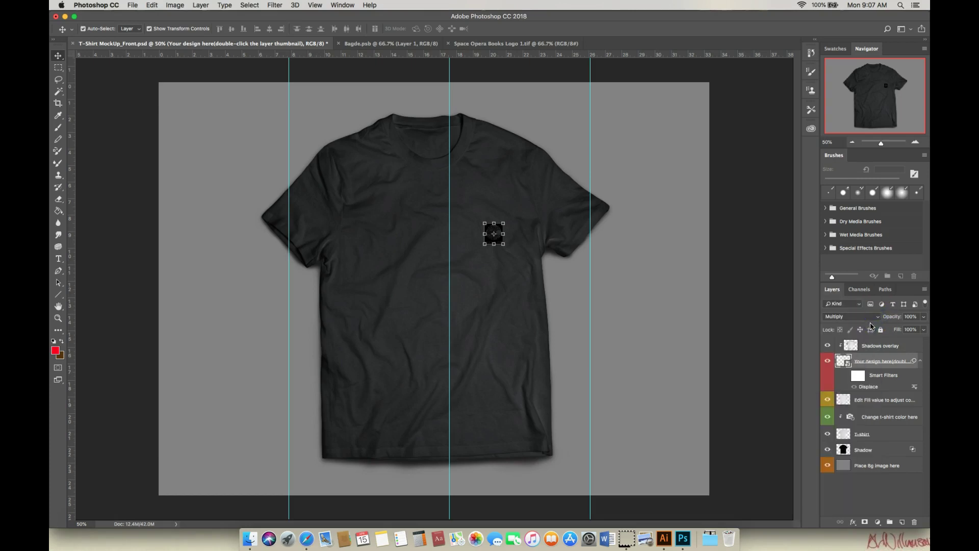
click(875, 318)
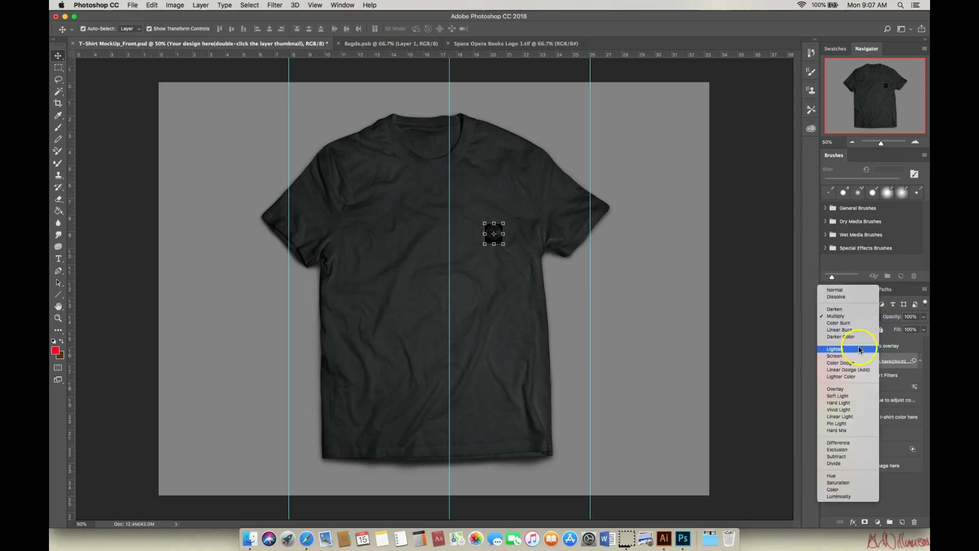
click(859, 351)
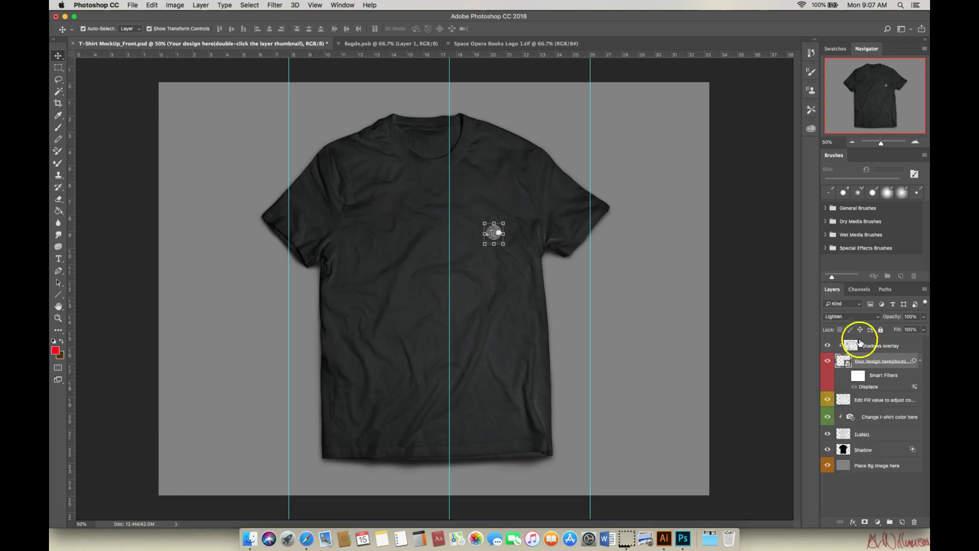
click(207, 127)
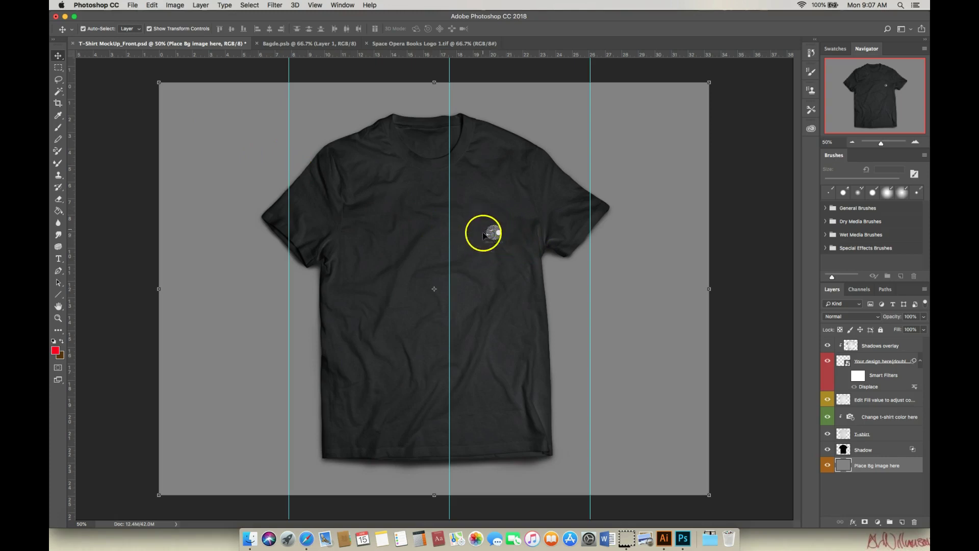
click(502, 233)
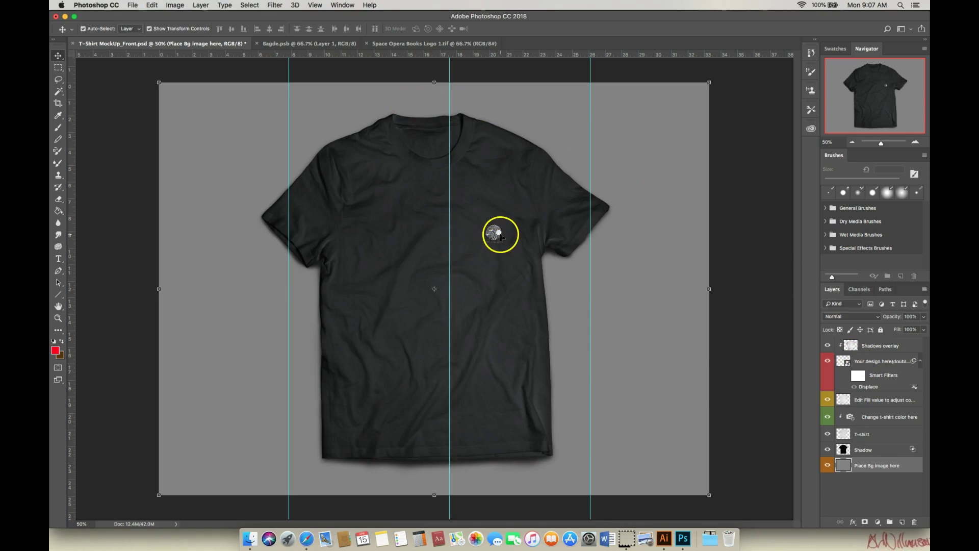
In Bagde.psb, nudge the logo up-left and enlarge it to about 140%.
click(426, 44)
click(341, 44)
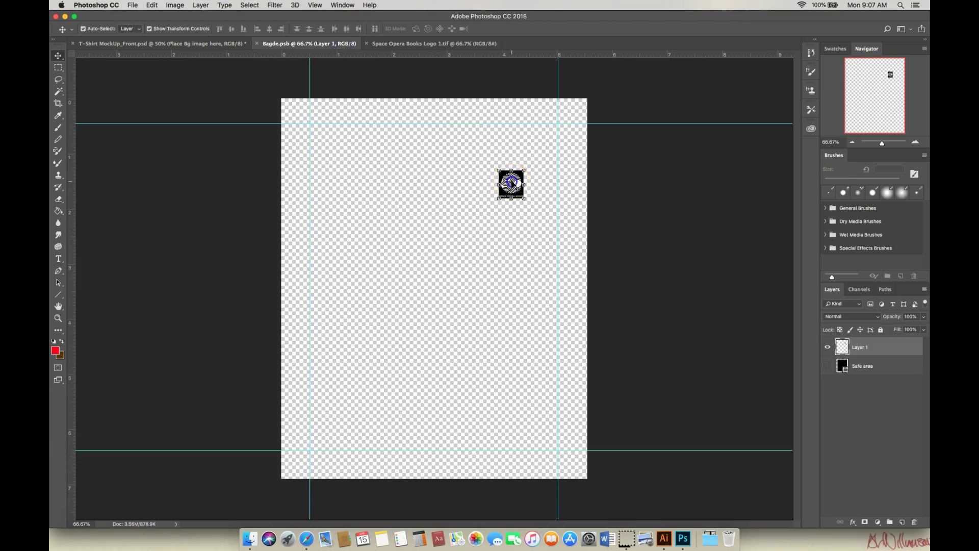
drag(516, 184, 513, 173)
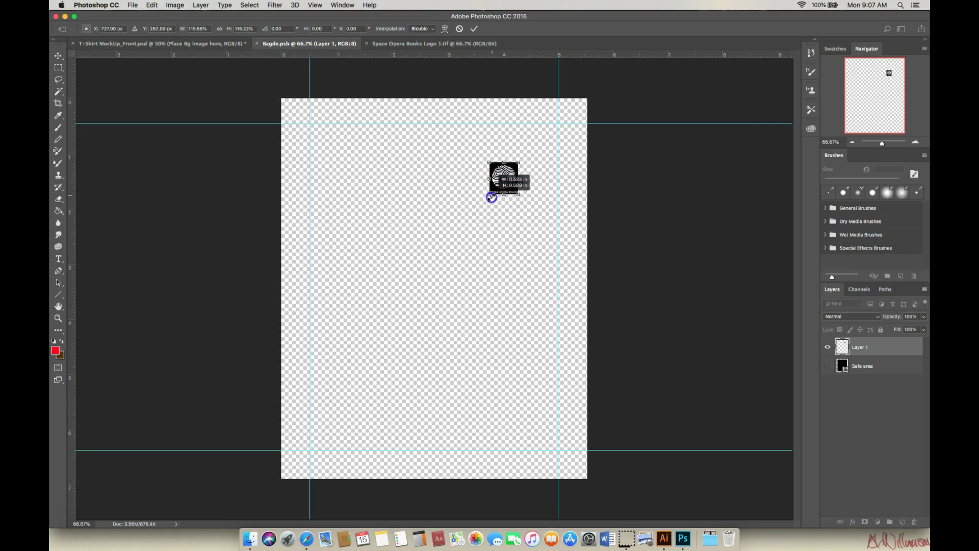
drag(489, 199, 522, 167)
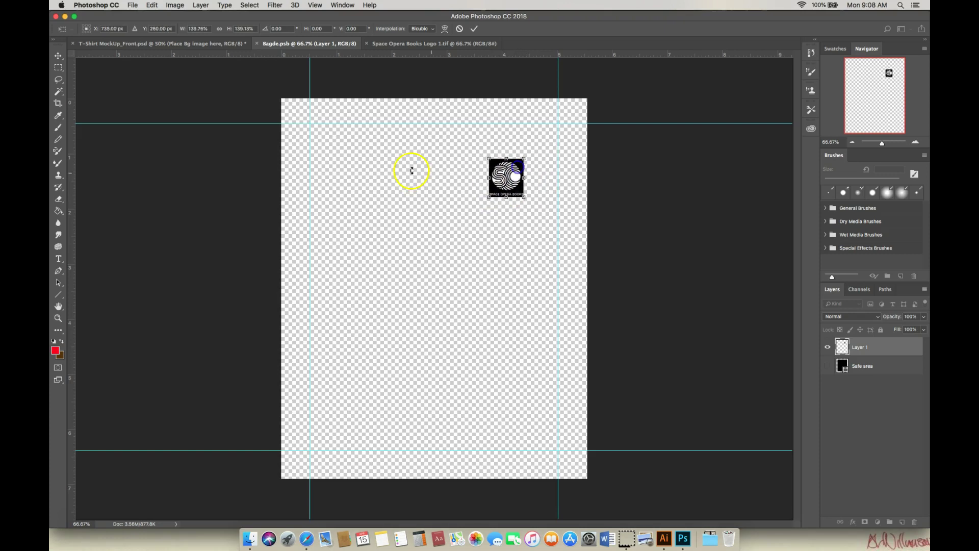
Apply the transform, save Bagde.psb, and return to the front T-shirt mockup.
click(134, 6)
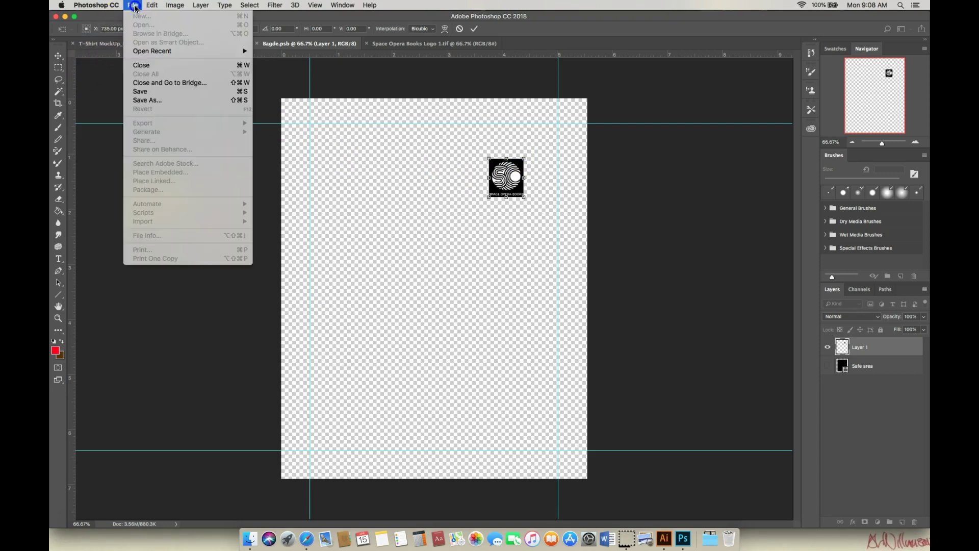
click(149, 95)
click(557, 182)
click(566, 182)
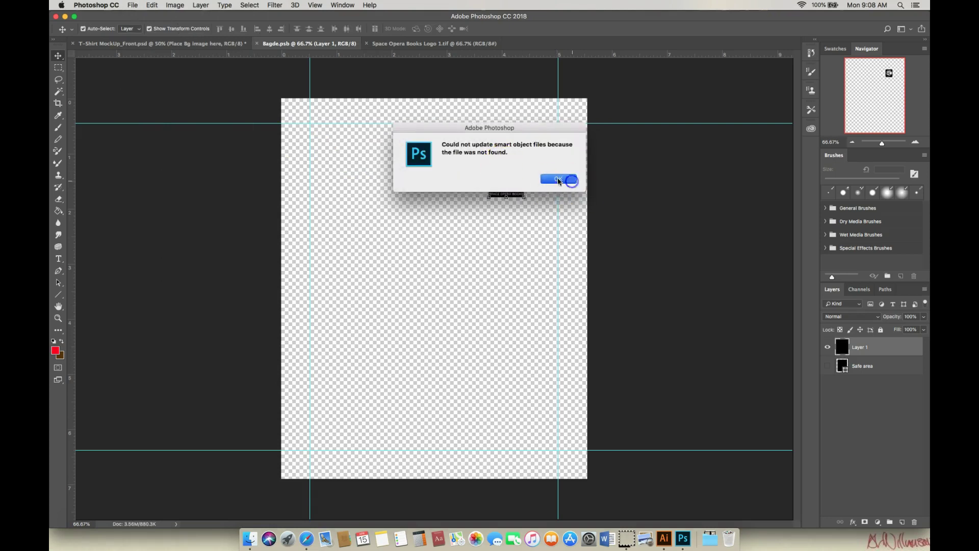
click(217, 45)
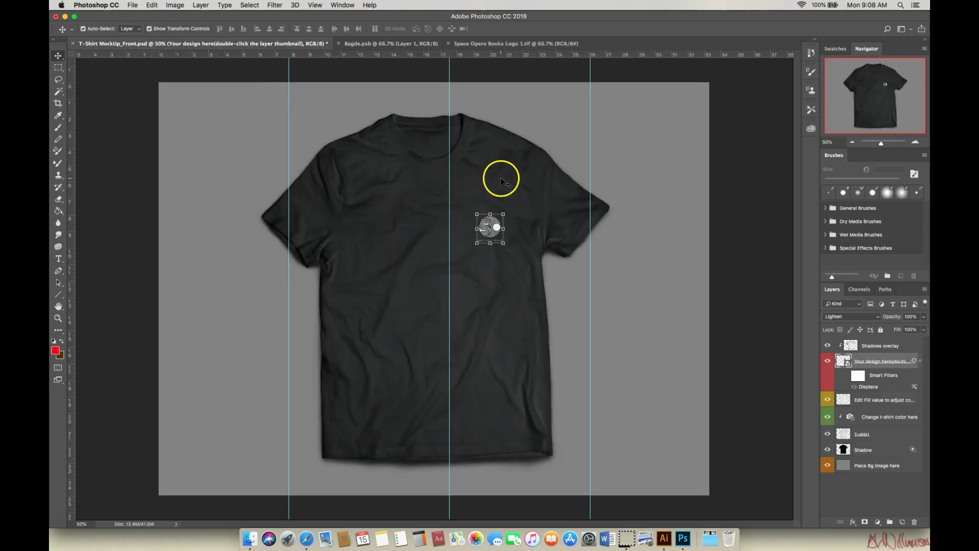
click(148, 120)
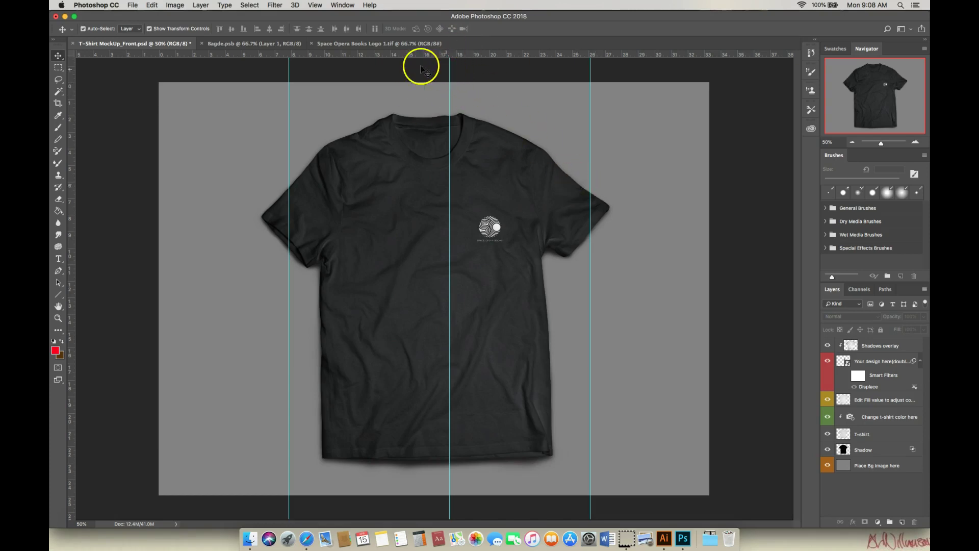
click(133, 5)
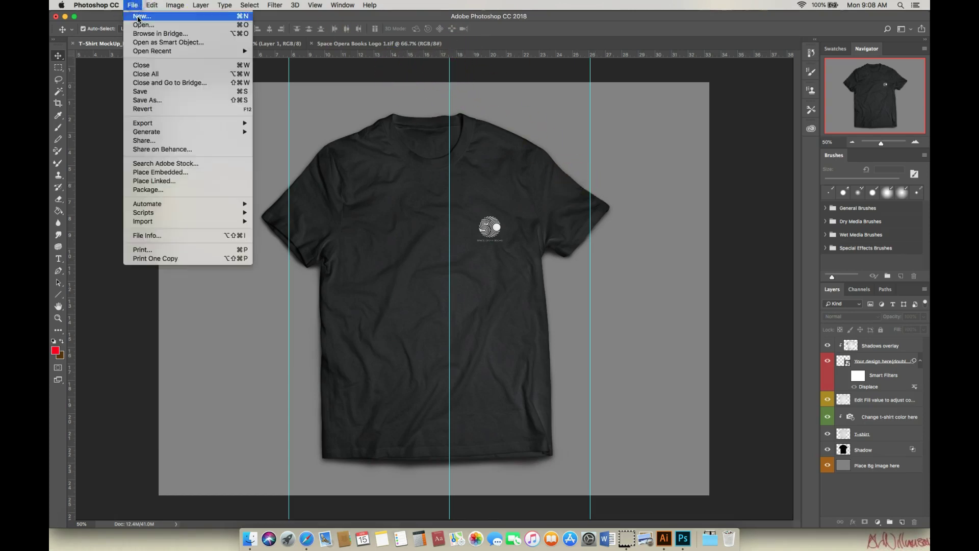
click(138, 24)
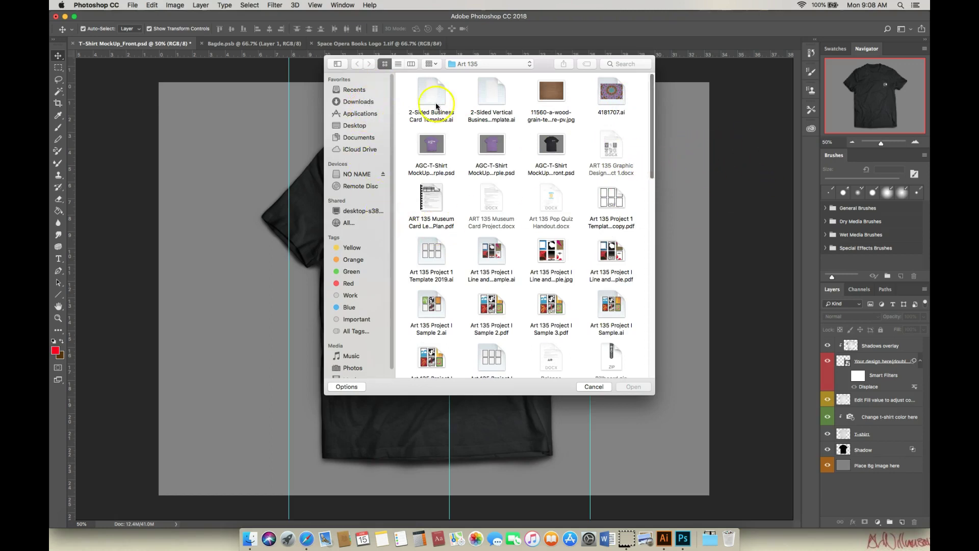
click(357, 101)
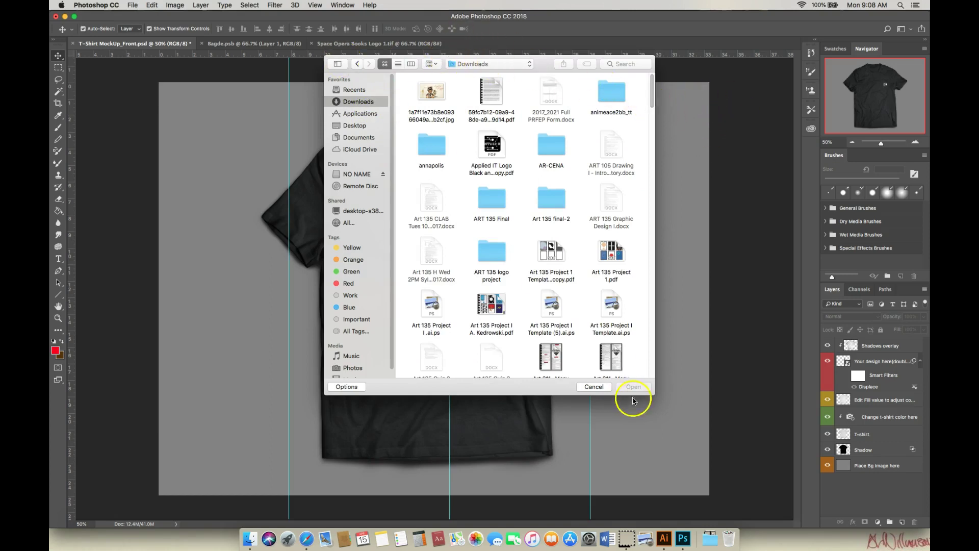
click(592, 386)
click(711, 539)
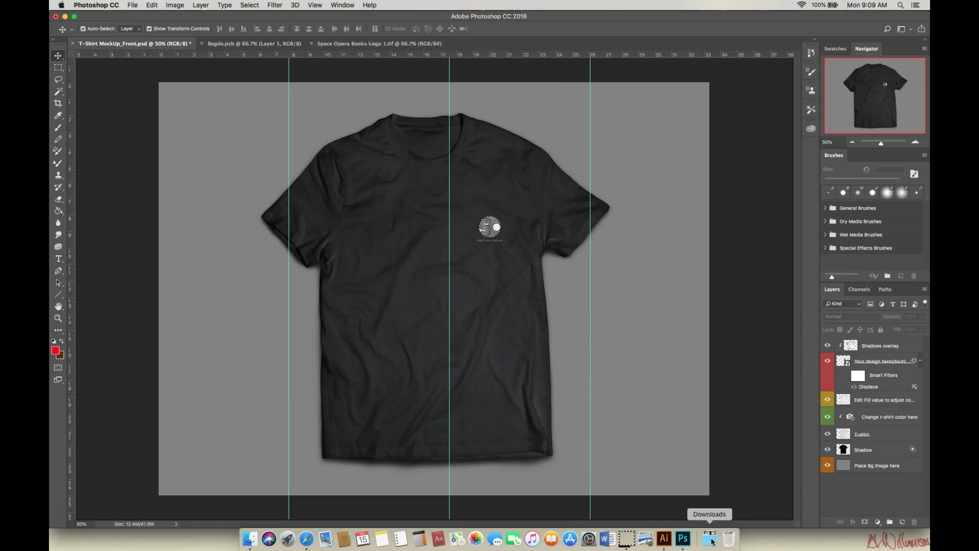
click(761, 546)
click(710, 540)
Open T-Shirt MockUp_Back.psd from the mockup folder and close the Space Opera Books Logo document.
click(709, 508)
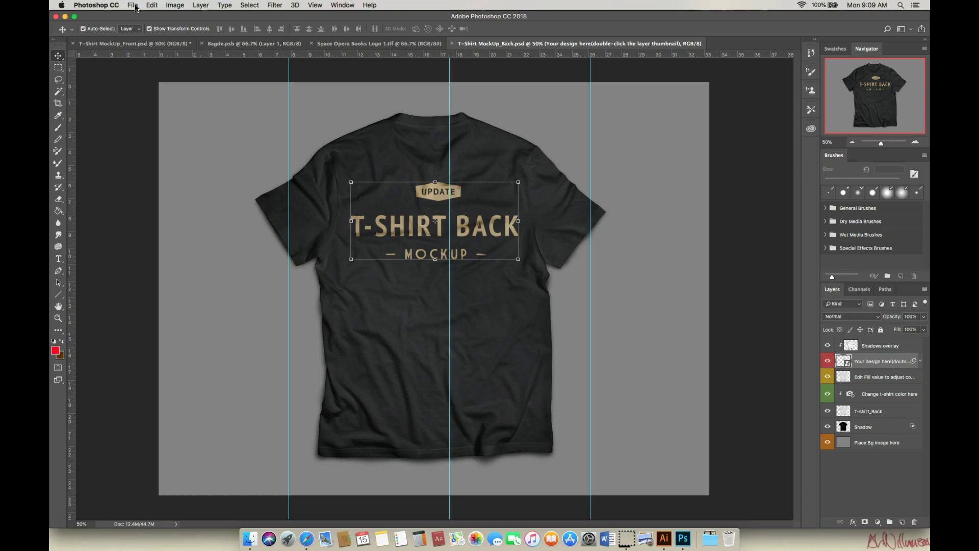
click(135, 6)
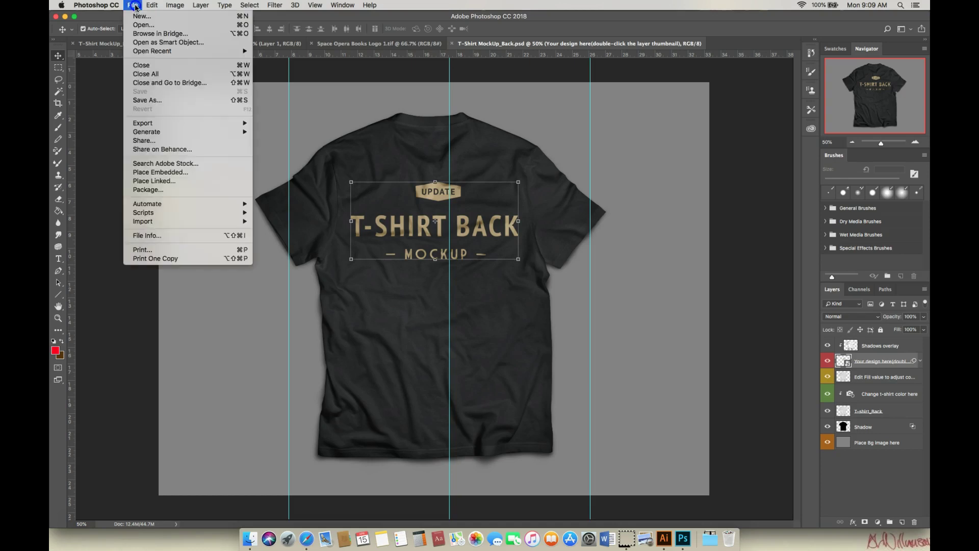
click(135, 6)
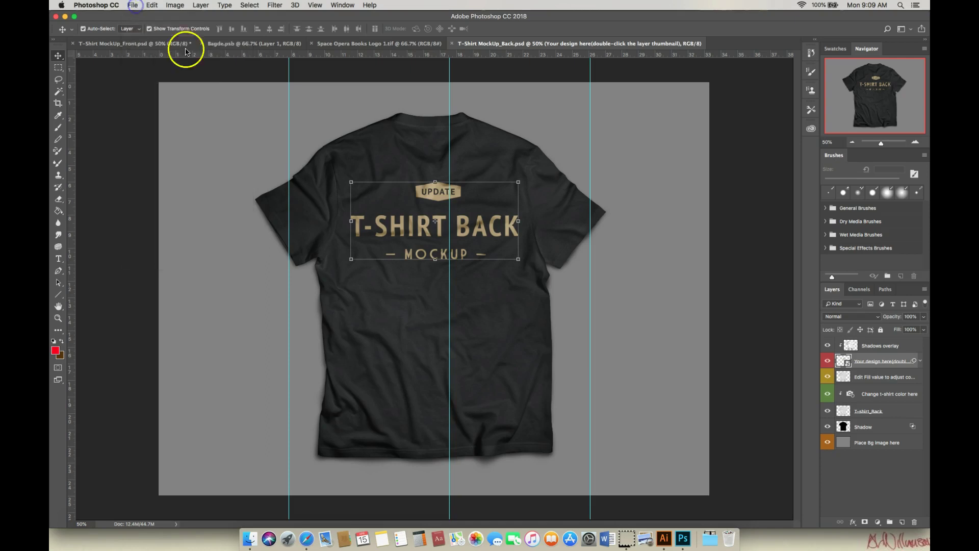
click(371, 45)
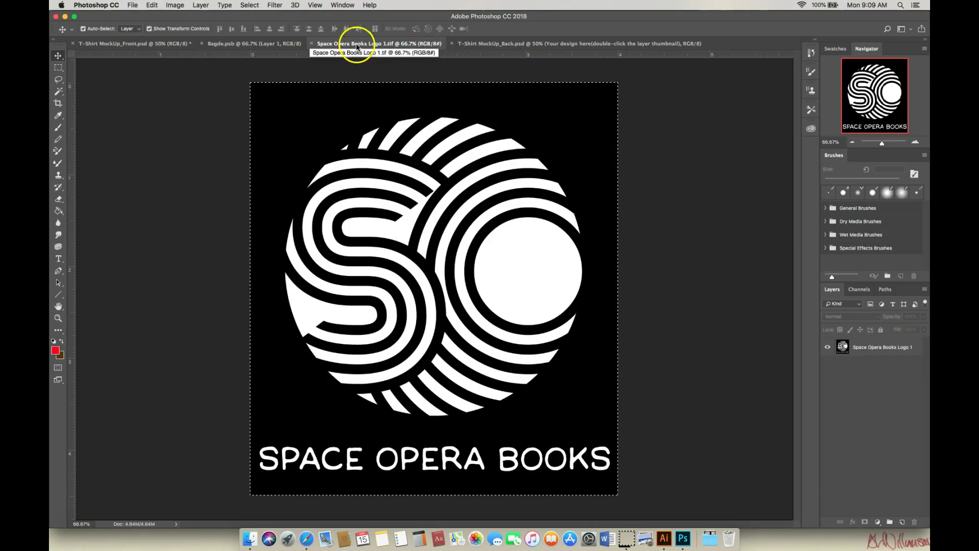
click(312, 45)
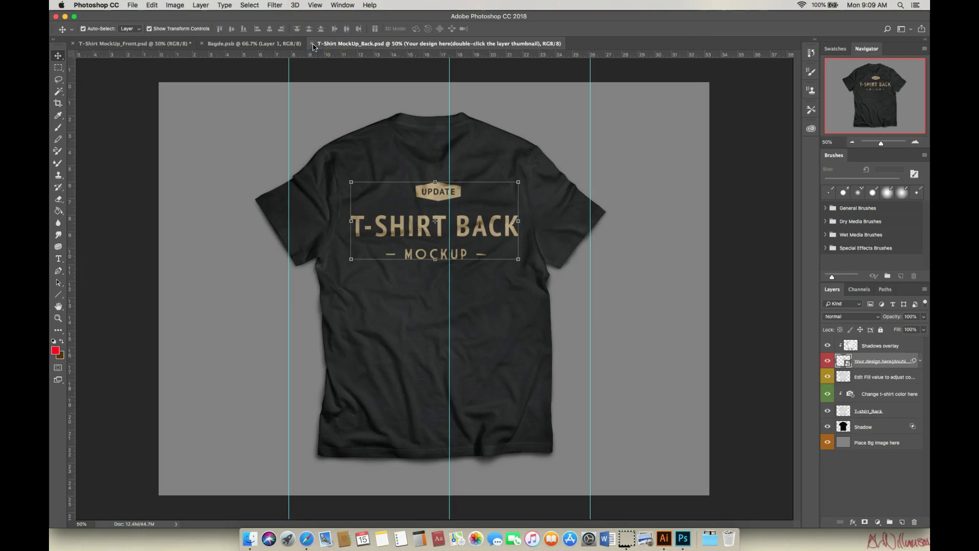
click(236, 45)
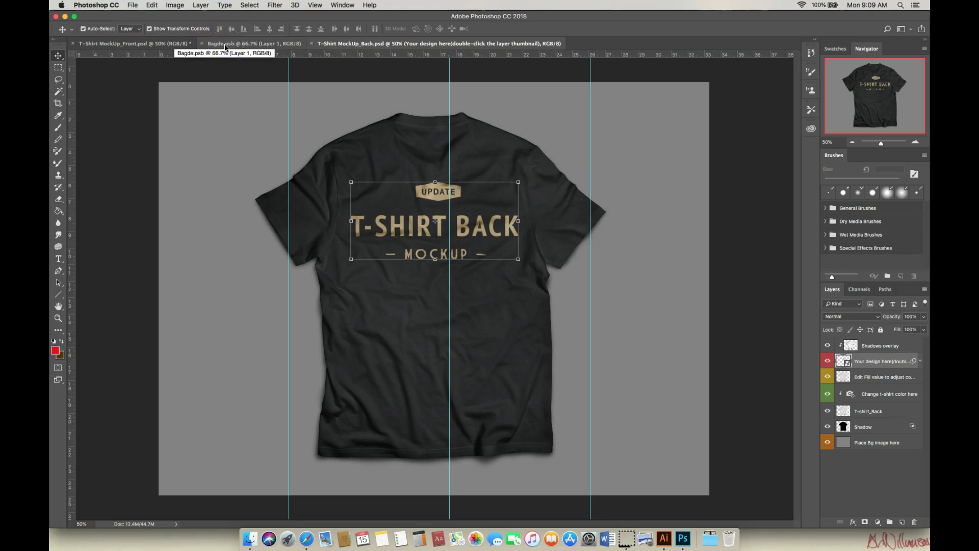
Save the front mockup in Photoshop format as 'SO Books T-Shirt MockUp_Front.psd'.
click(202, 45)
click(157, 44)
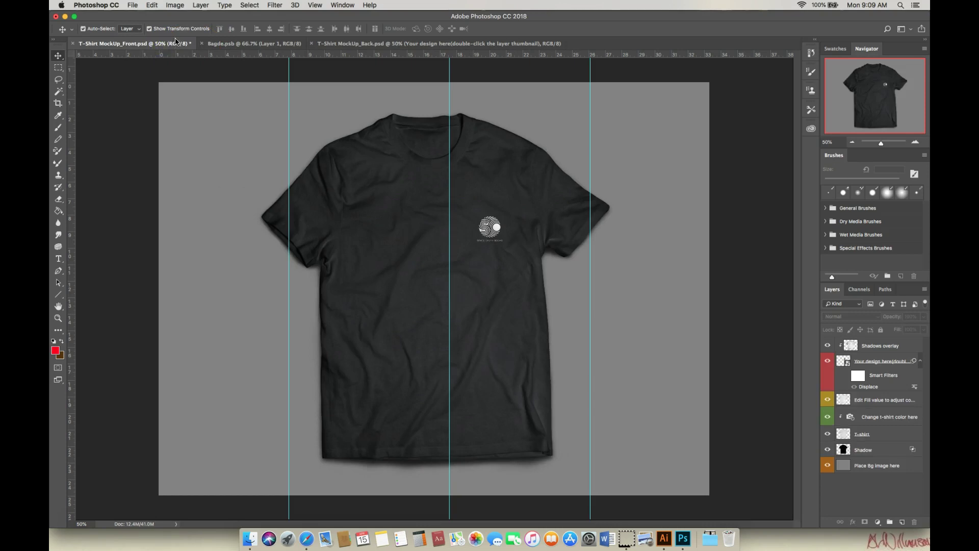
click(134, 6)
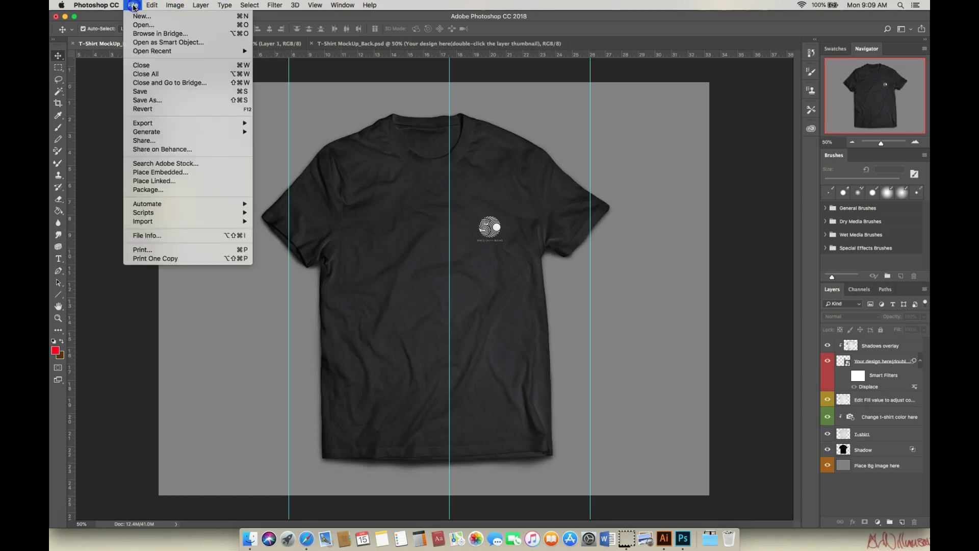
click(159, 101)
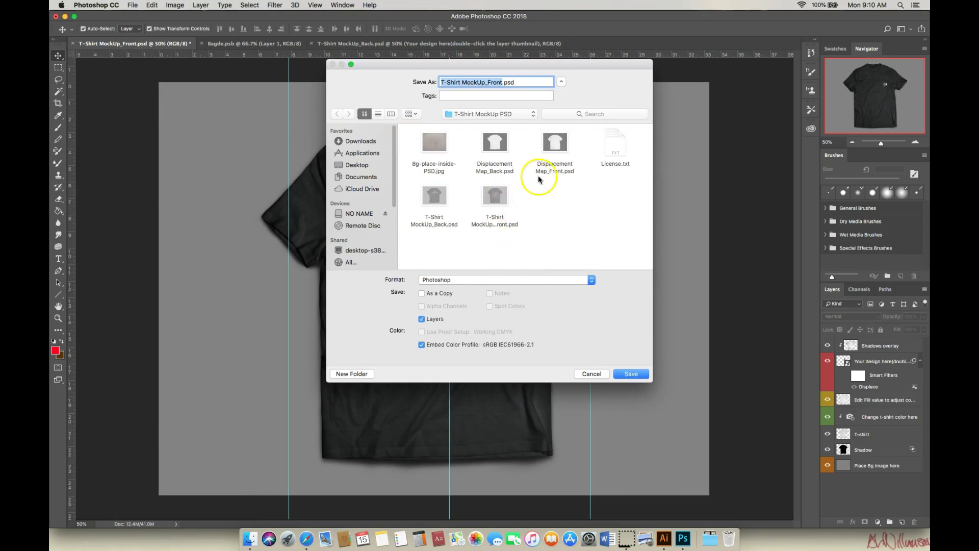
click(475, 280)
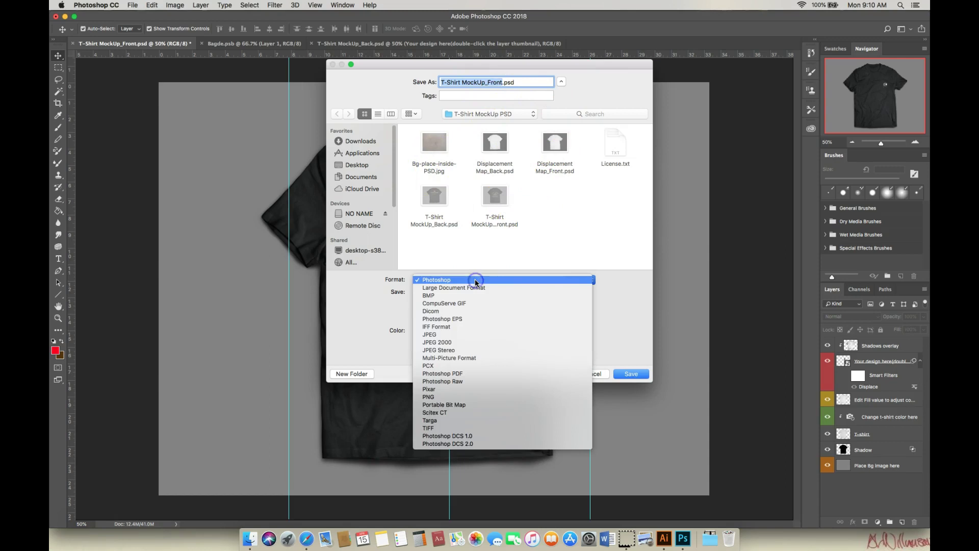
click(478, 280)
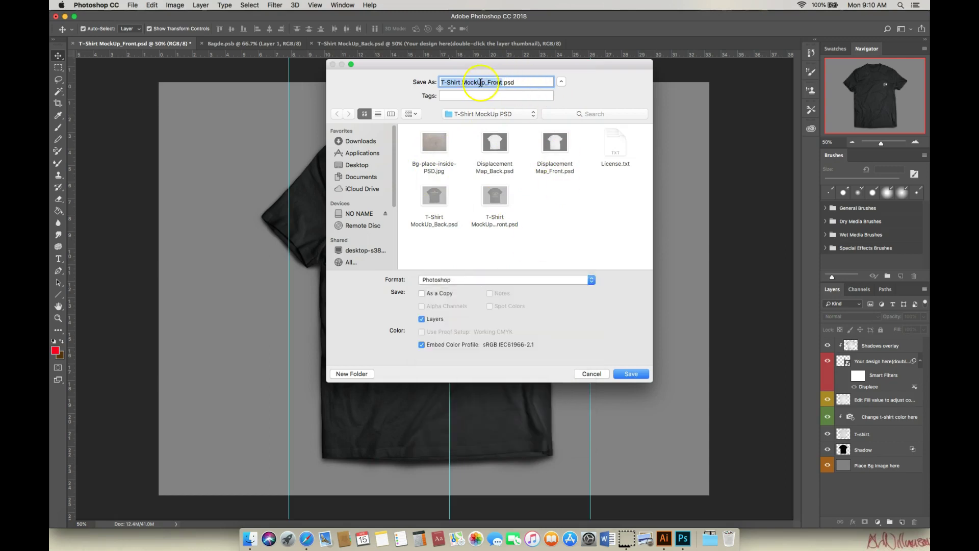
click(441, 81)
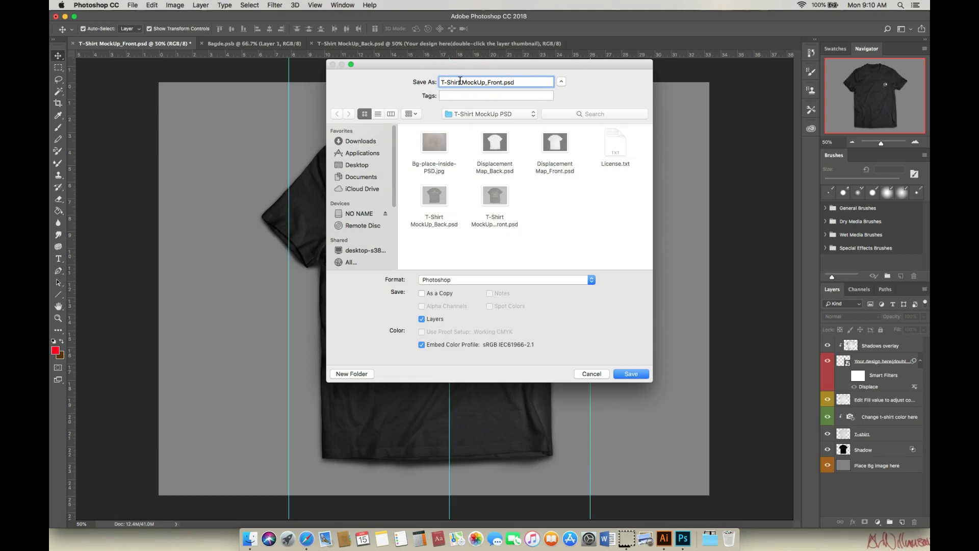
text(SO Books)
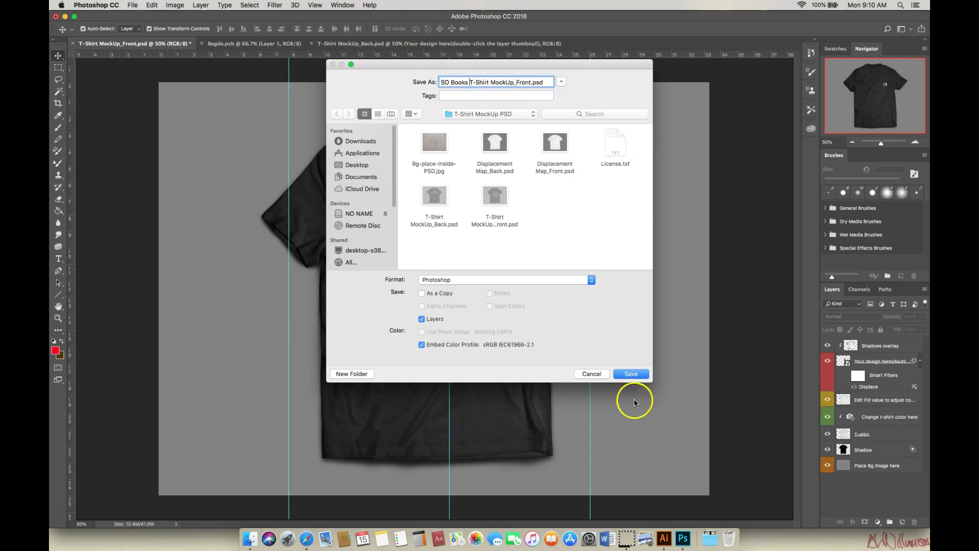
click(630, 376)
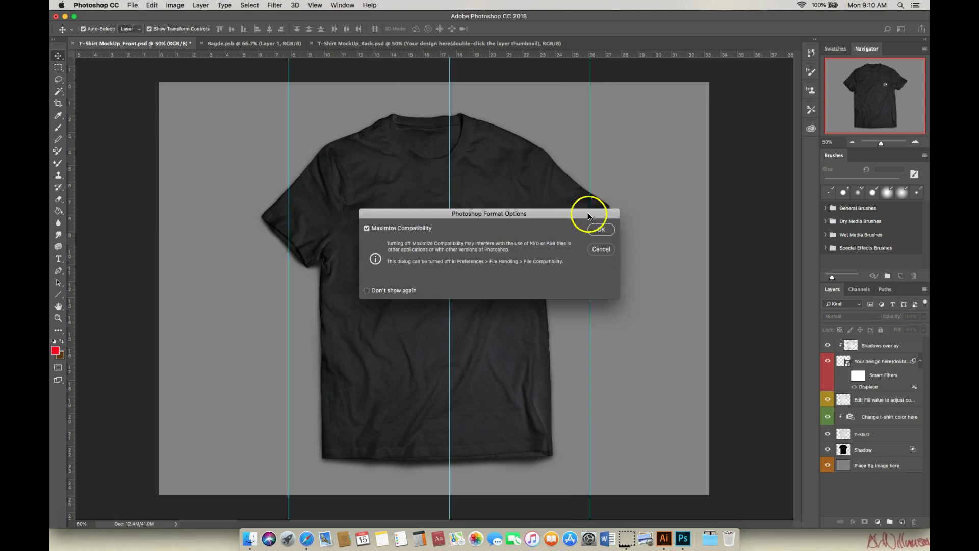
click(602, 230)
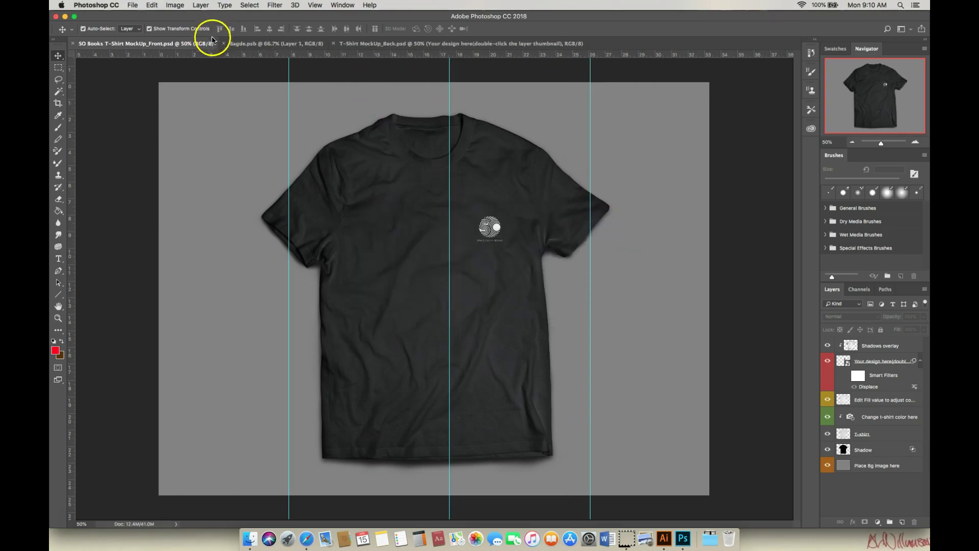
Close the SO Books front mockup and Bagde.psb, then open the back mockup's design smart object.
click(72, 44)
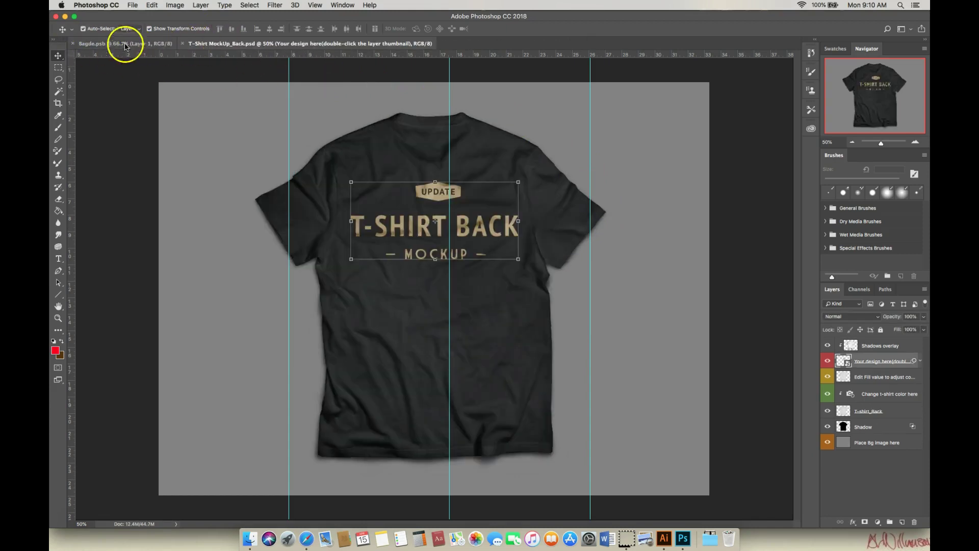
click(72, 44)
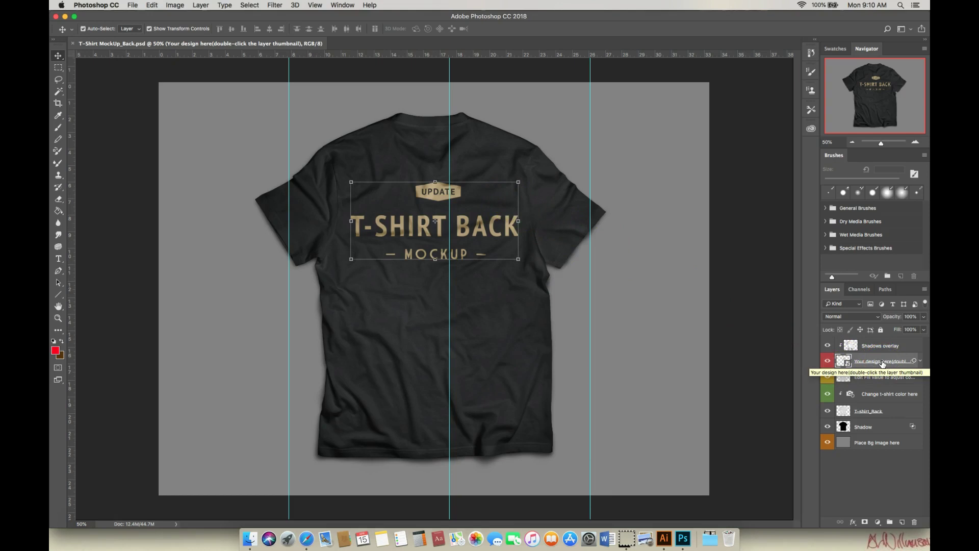
double_click(843, 361)
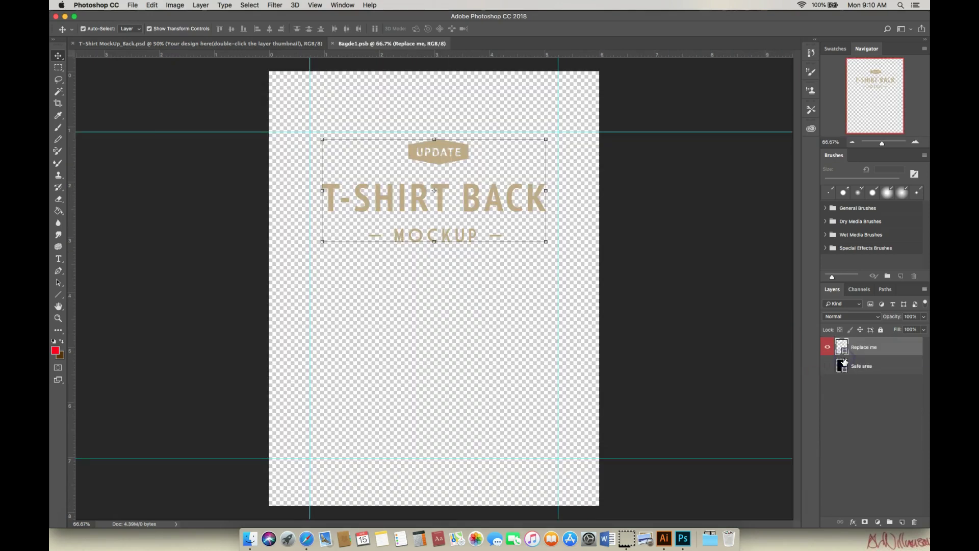
click(803, 346)
Start opening a file and browse NO NAME > At Galaxy's Core > Logos.
click(140, 6)
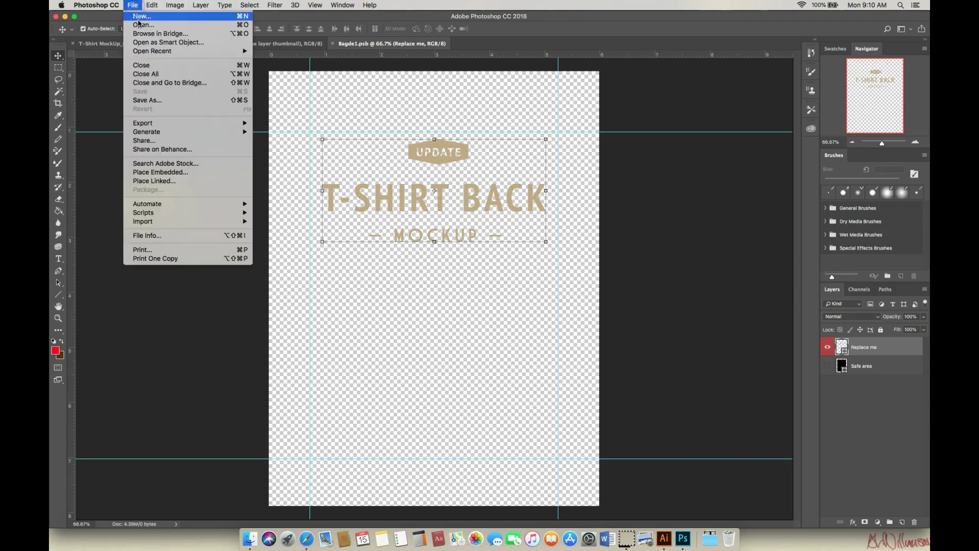
click(141, 25)
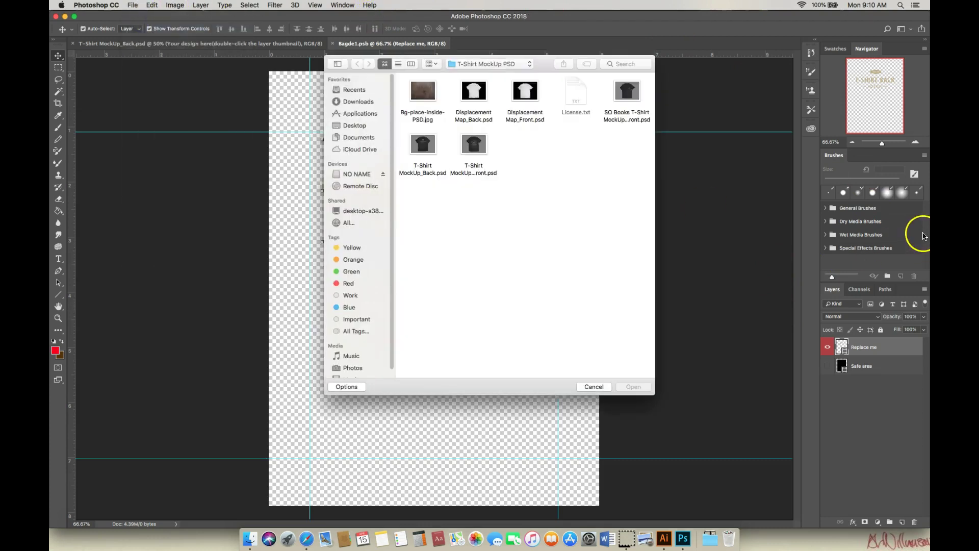
click(358, 175)
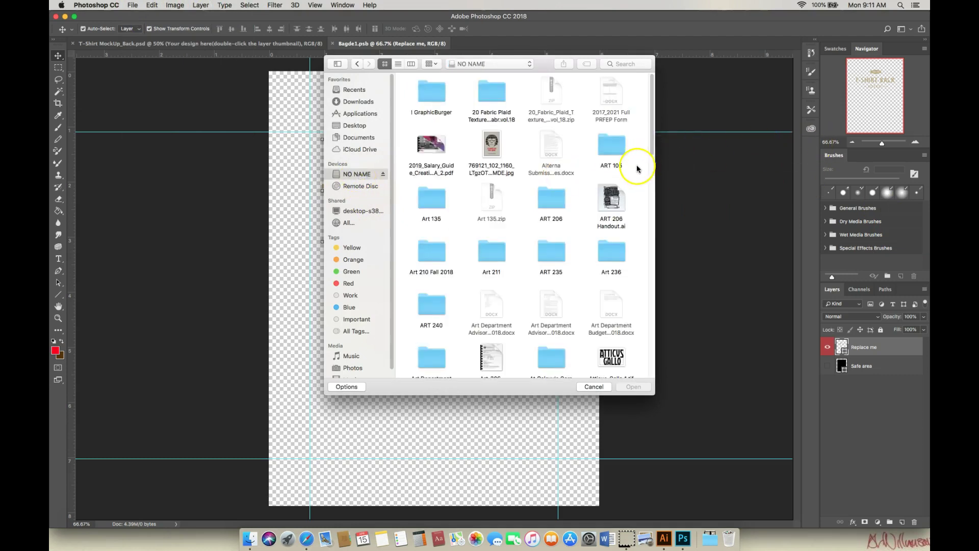
drag(649, 149, 654, 188)
double_click(556, 214)
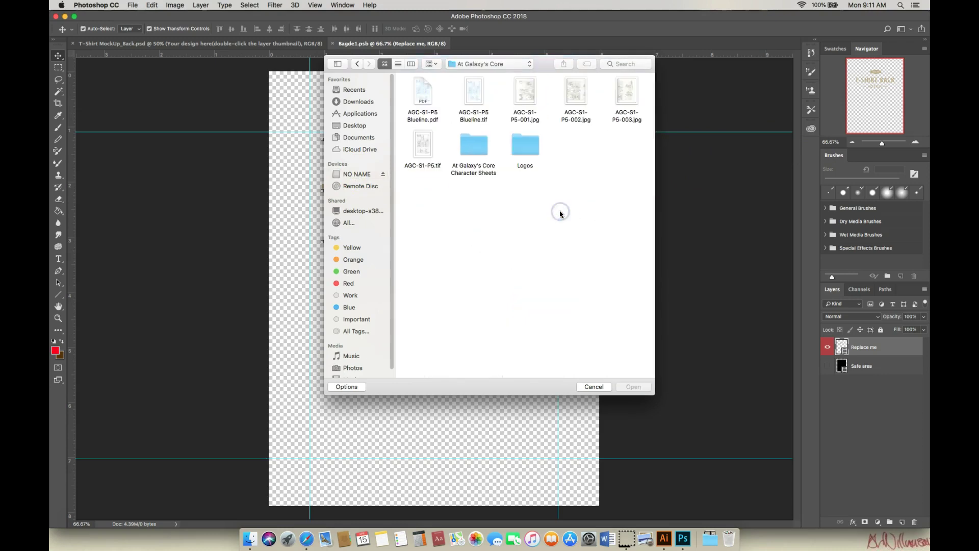
click(530, 144)
double_click(530, 144)
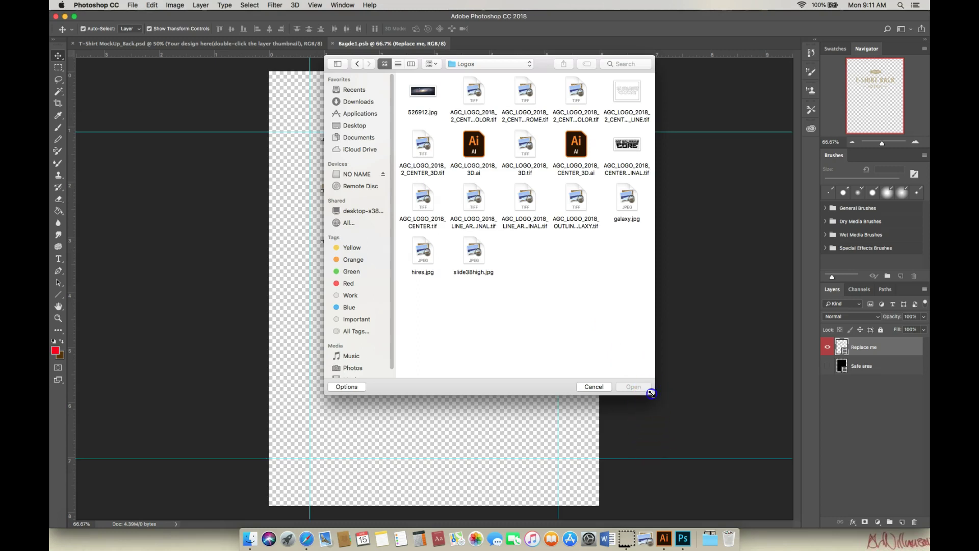
Enlarge the Open window and sort the Logos files by name.
drag(650, 396, 719, 445)
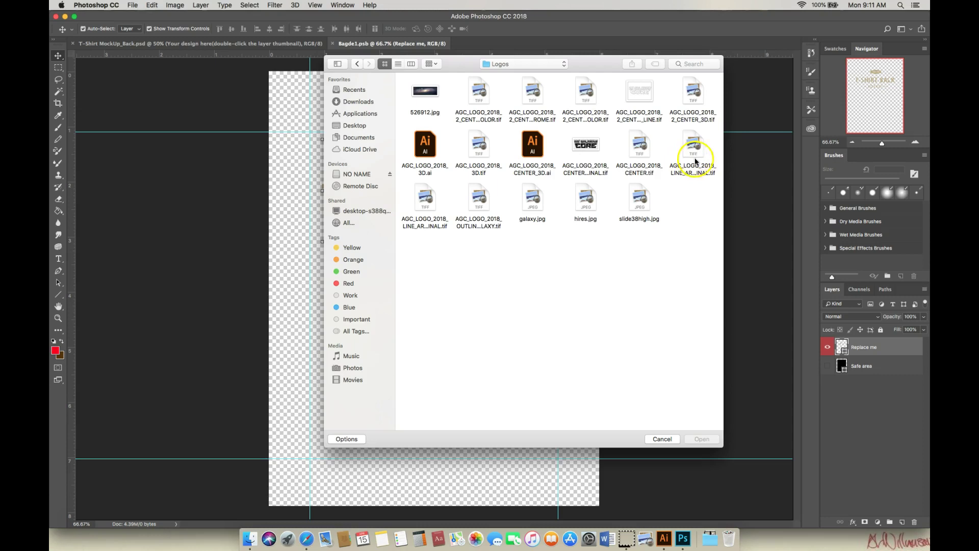
click(436, 64)
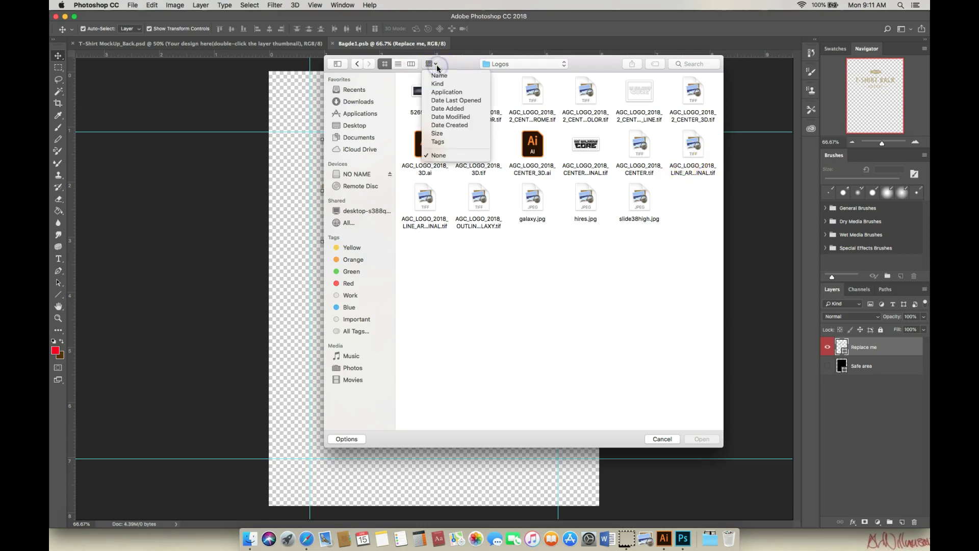
click(439, 75)
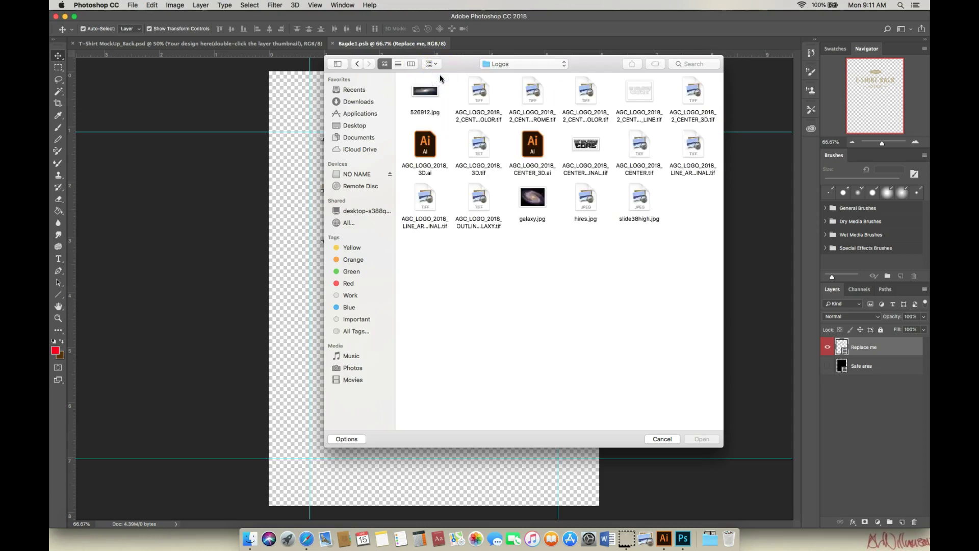
click(434, 63)
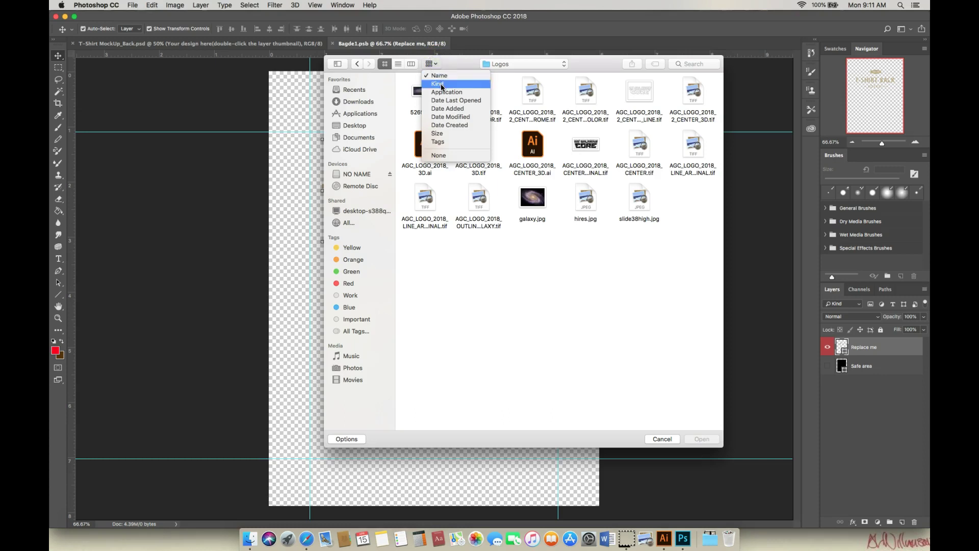
click(671, 225)
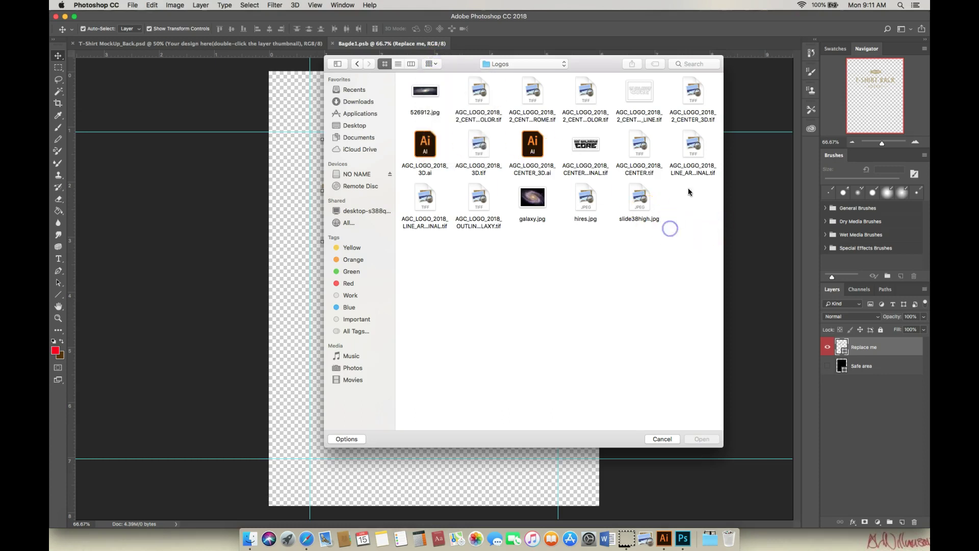
In At Galaxy's Core Character Sheets, select AGC_LOGO_2018_LINE_ART_DUO_GALAXY_FINAL.tif.
click(55, 533)
click(356, 64)
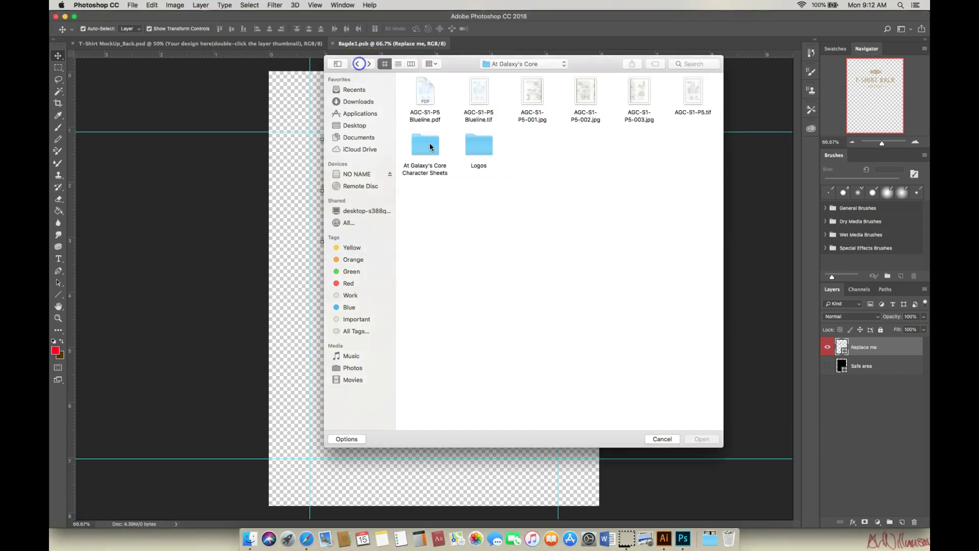
double_click(430, 147)
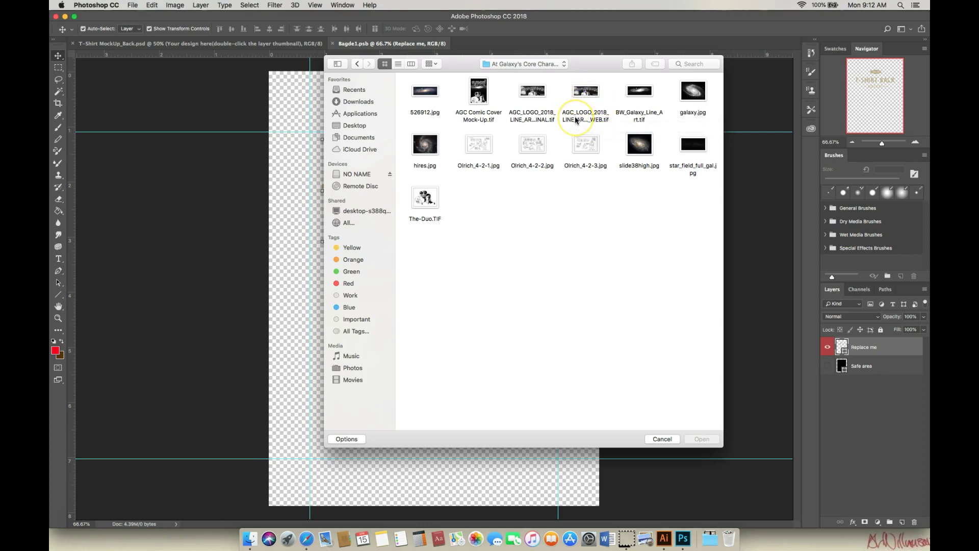
click(534, 93)
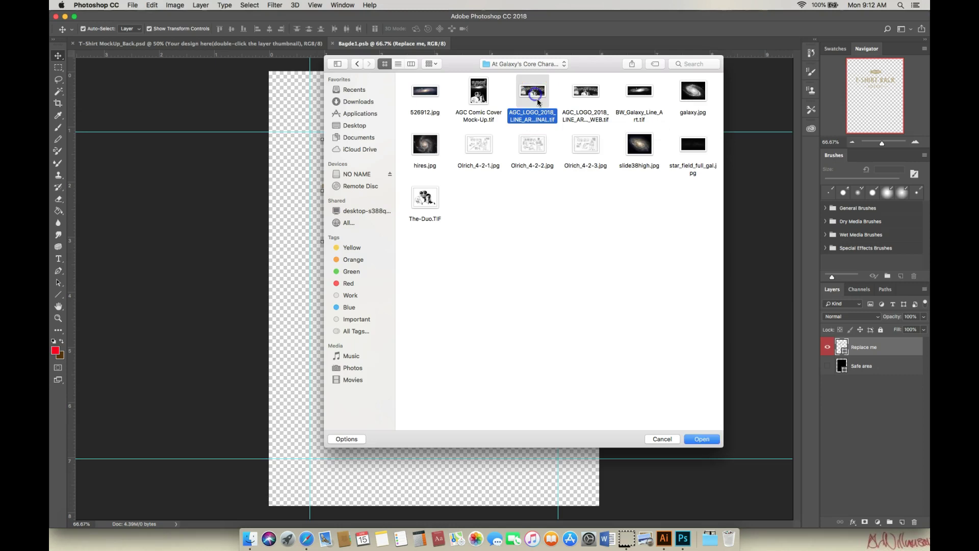
Open AGC_LOGO_2018_LINE_ART_DUO_GALAXY_FINAL.tif, skipping the missing font, and hide the artist credit layer.
click(702, 439)
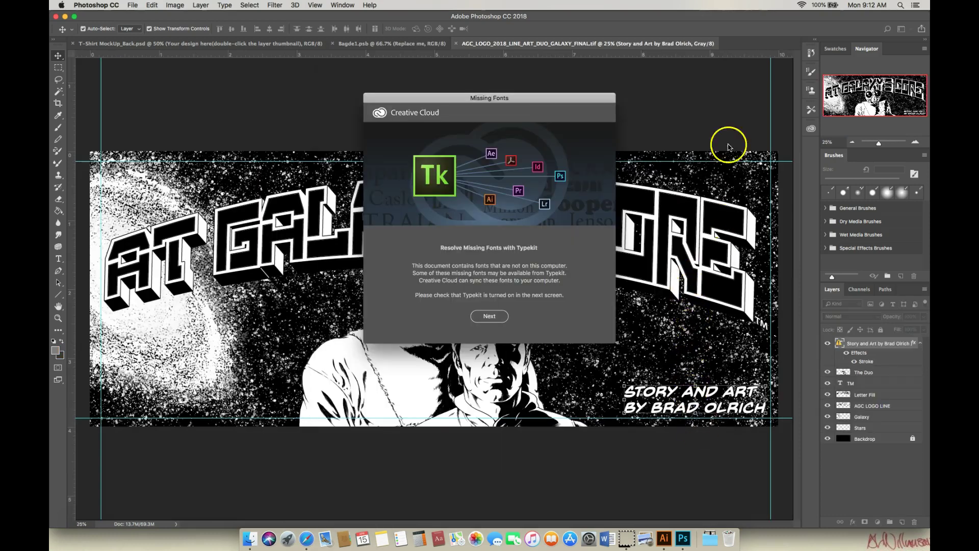
click(493, 317)
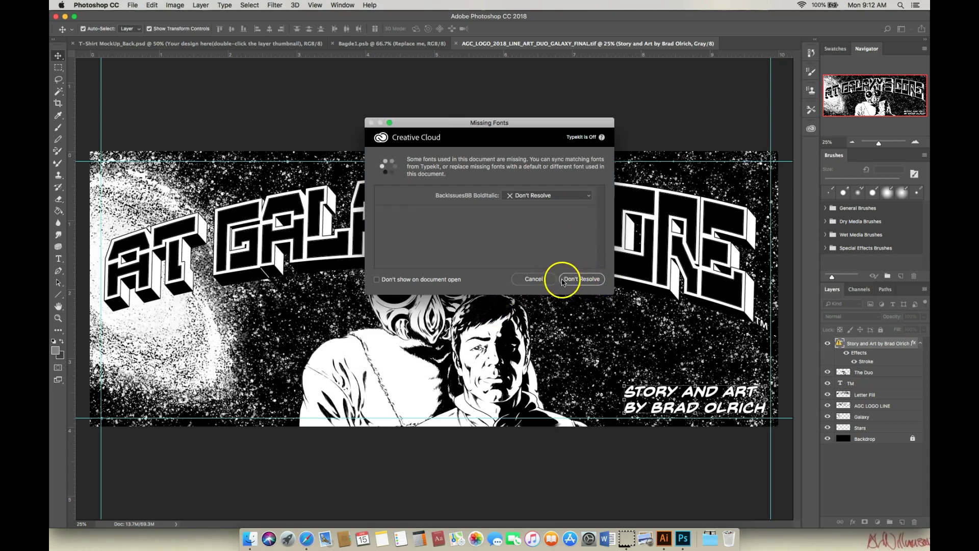
click(569, 282)
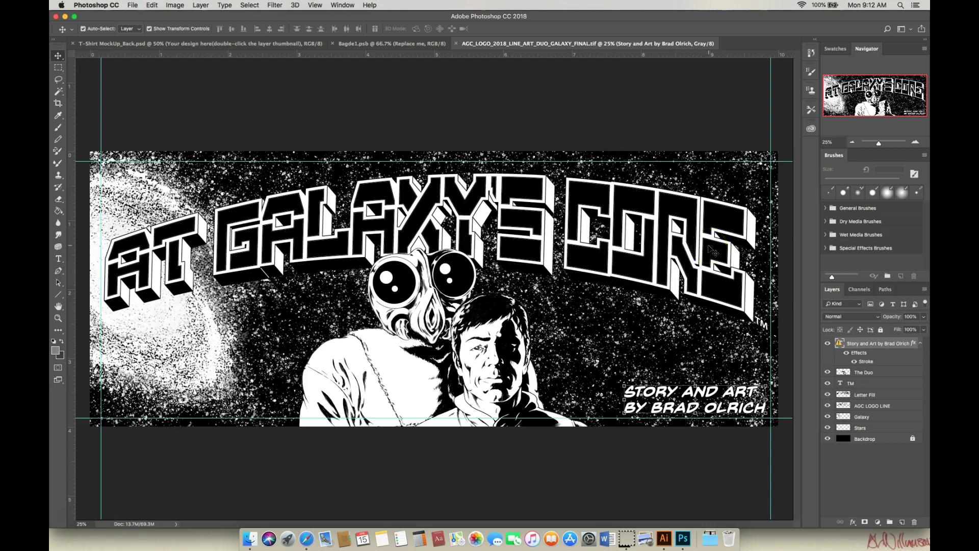
click(861, 344)
click(828, 344)
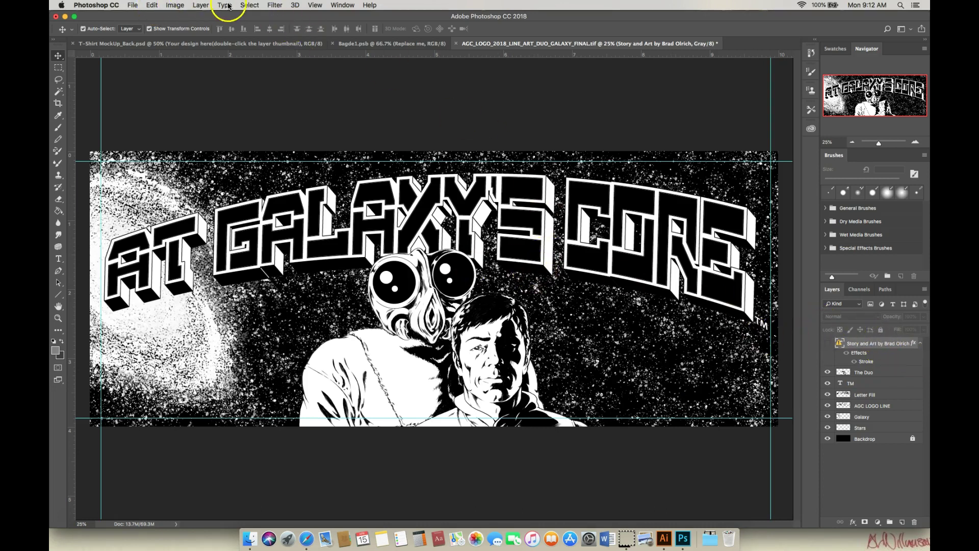
Select the entire canvas and copy all visible layers as one merged image.
click(251, 6)
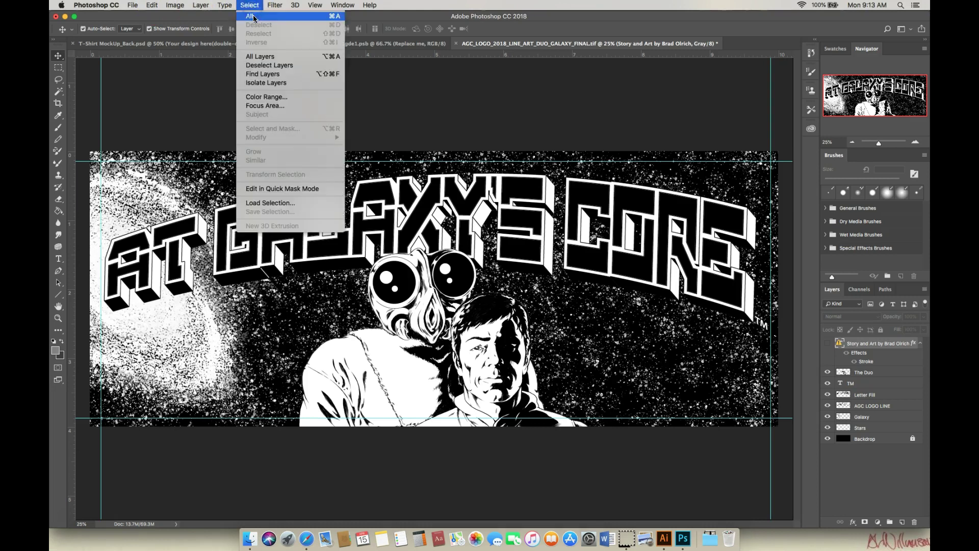
click(255, 20)
click(153, 6)
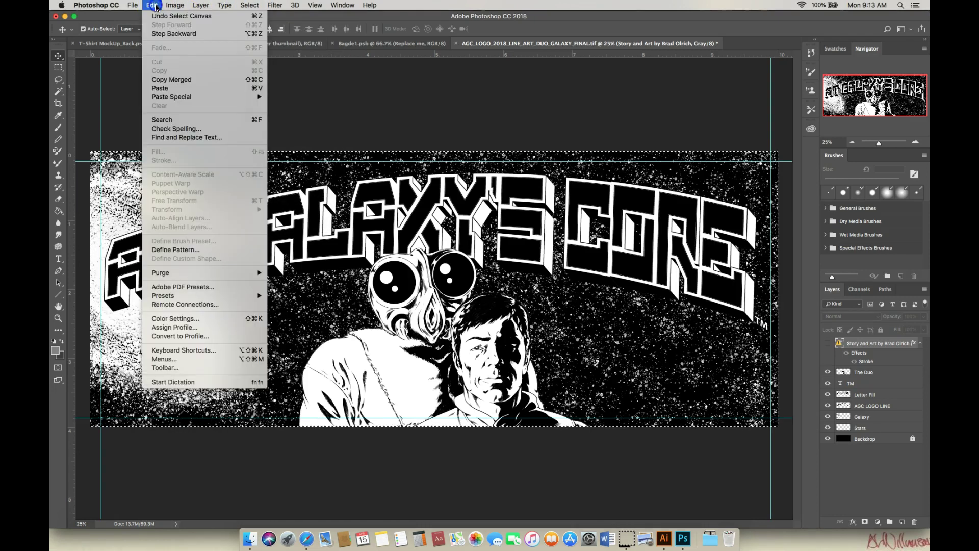
click(169, 79)
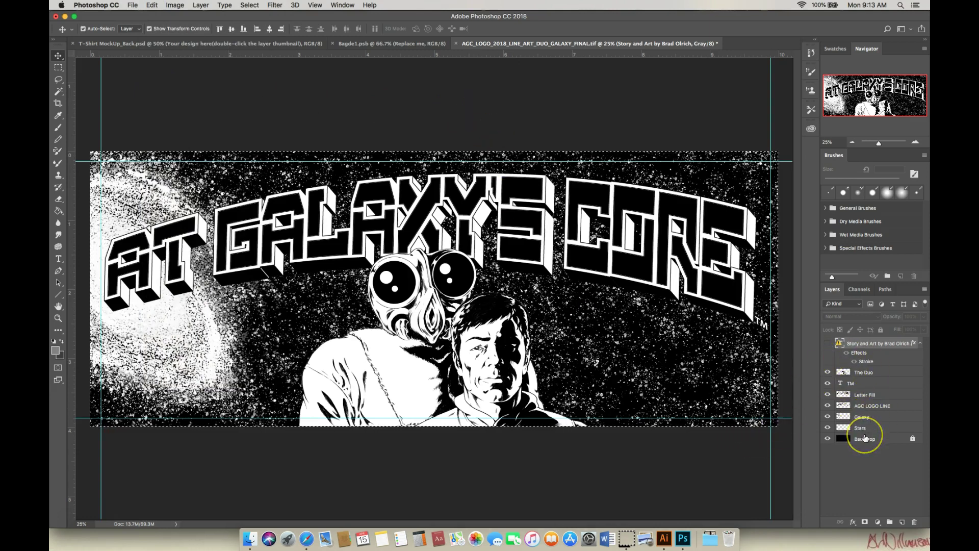
Paste the galaxy artwork into Bagde1.psb as a new layer and zoom out to see it.
click(408, 44)
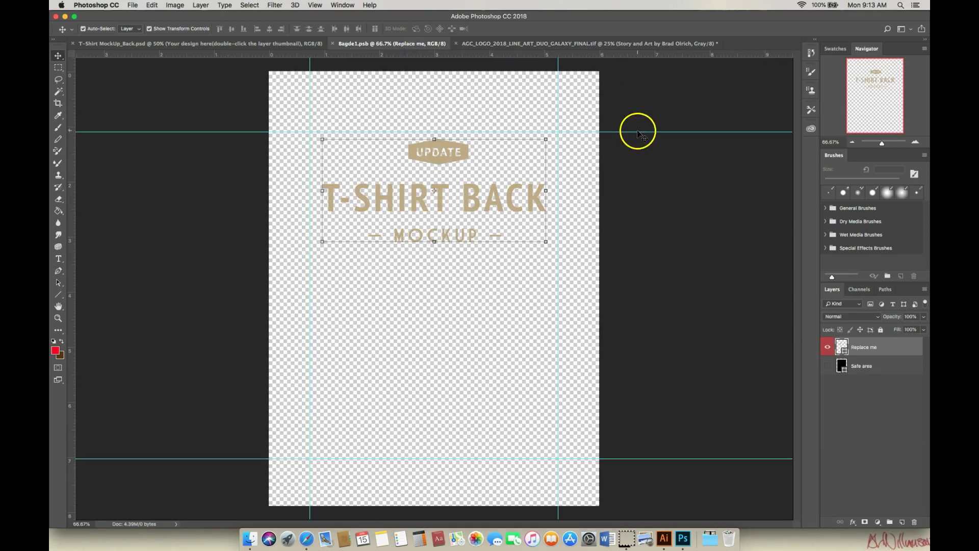
right_click(869, 351)
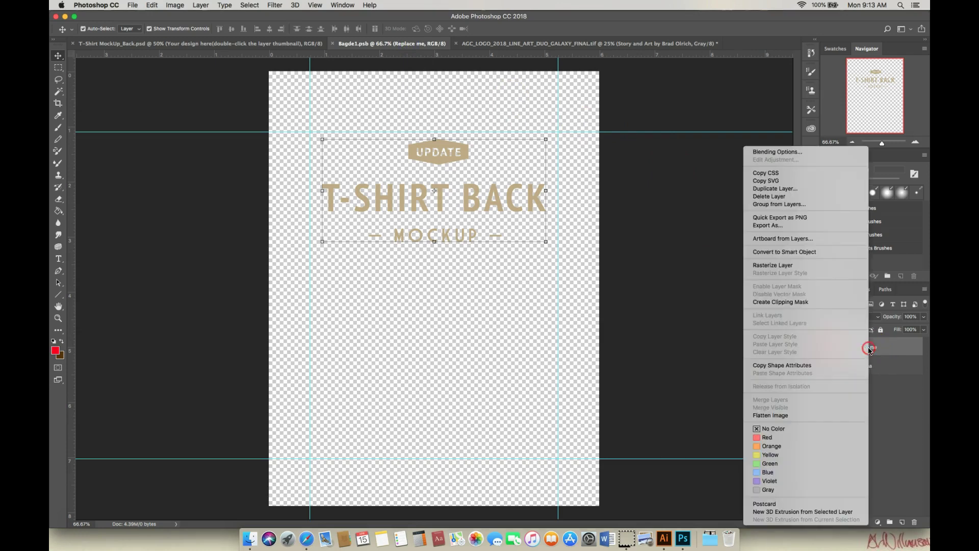
click(901, 350)
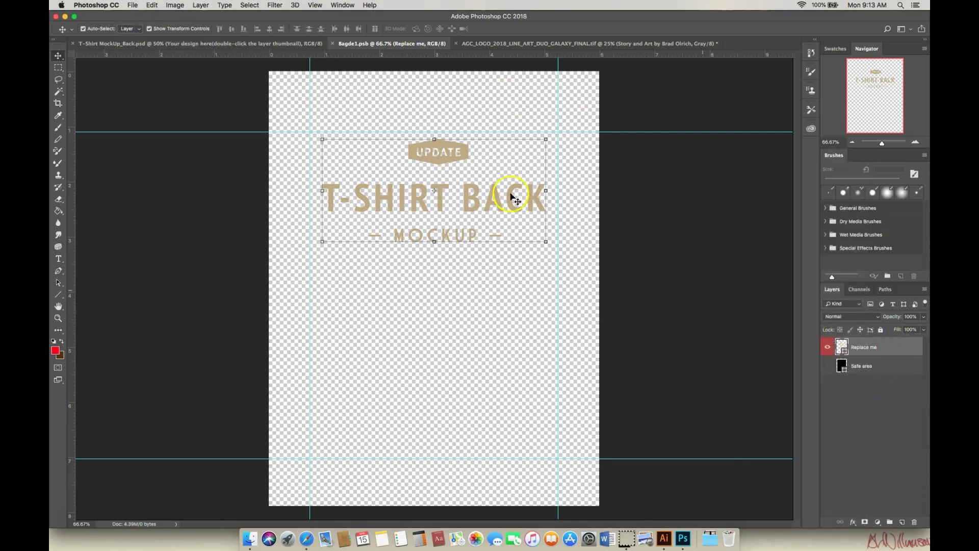
click(153, 5)
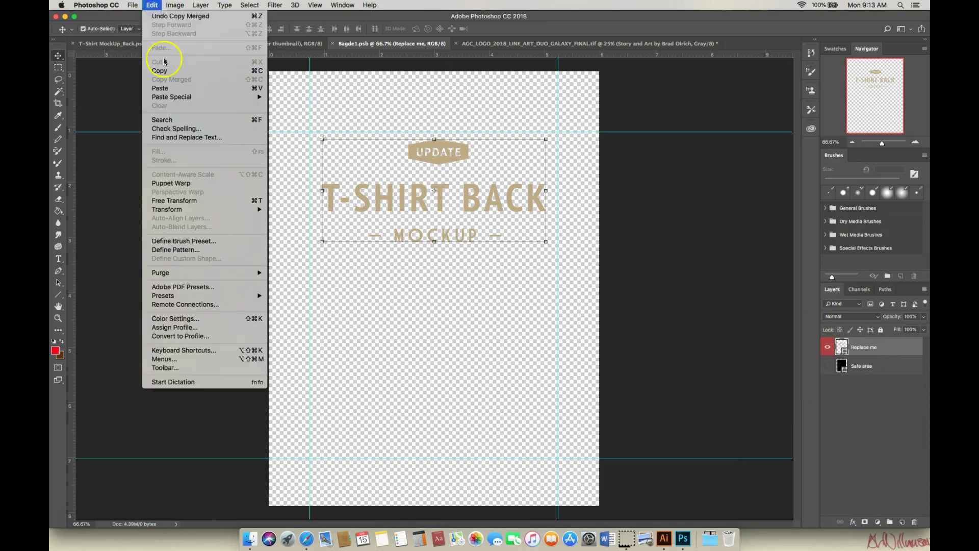
mouse_move(170, 98)
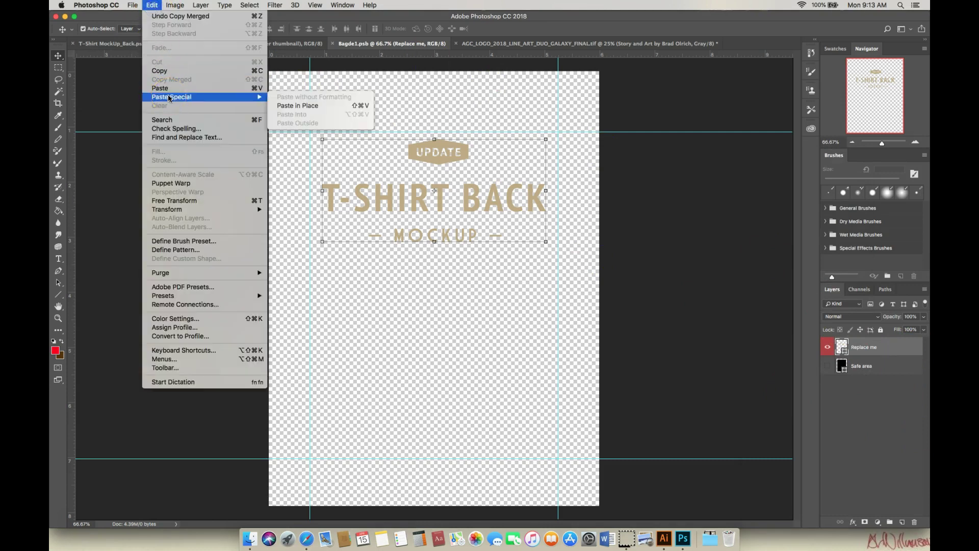
click(170, 90)
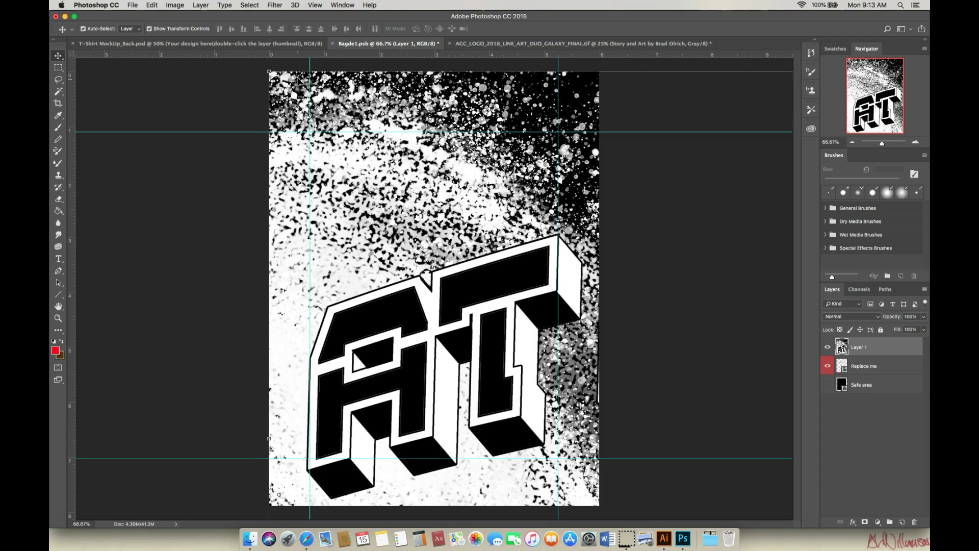
key(super+minus)
key(super+minus)
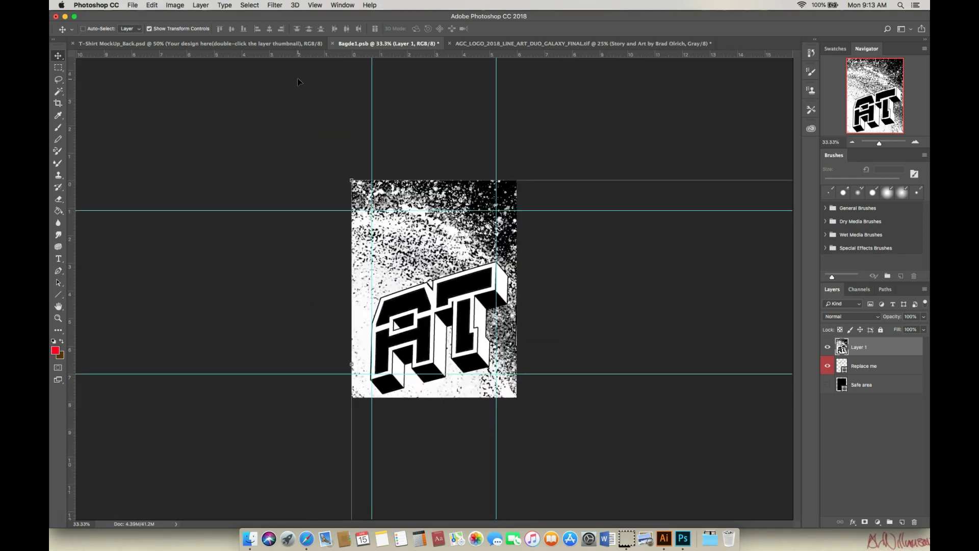
key(super+minus)
key(super+minus)
key(super+minus)
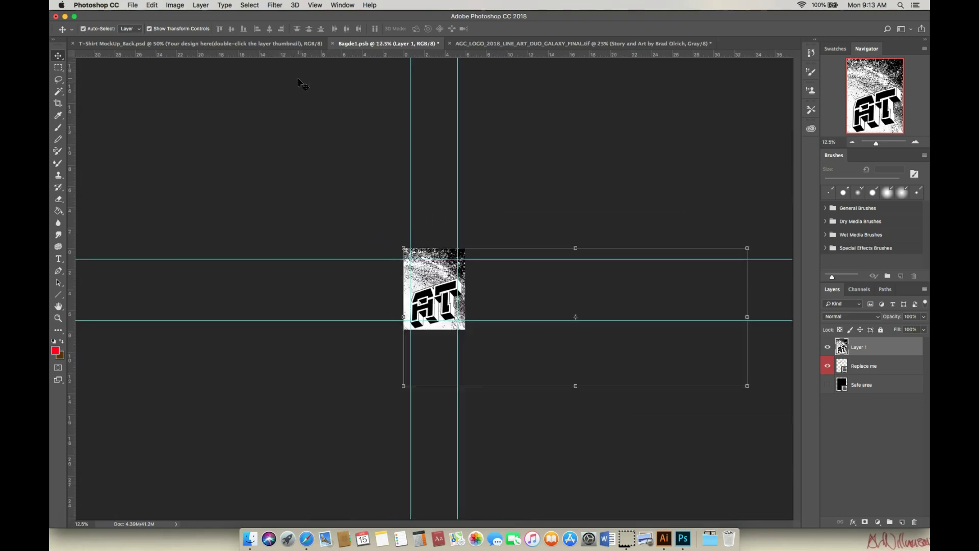
Free-transform the pasted artwork down to 13.5% into a strip near the top and apply it.
click(149, 6)
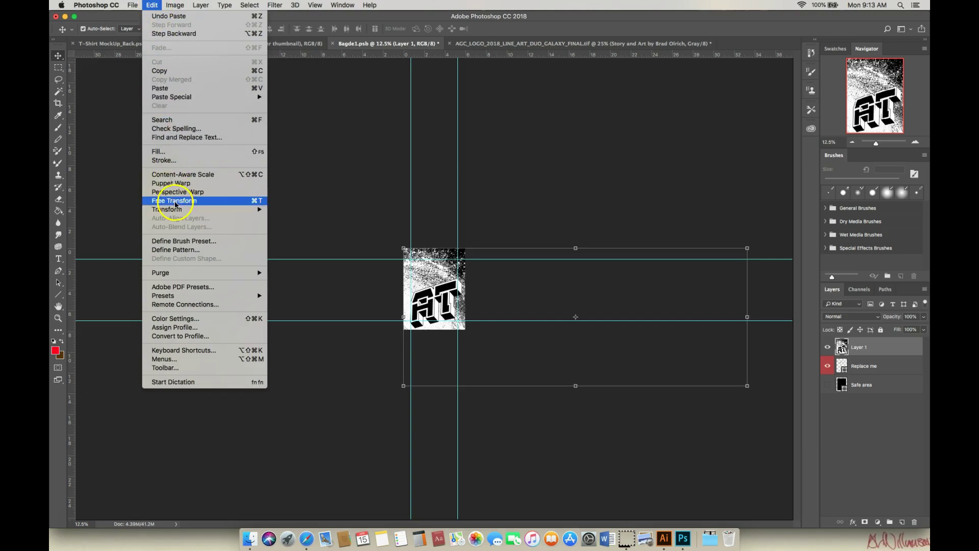
click(209, 201)
drag(534, 290, 414, 243)
drag(627, 202, 462, 265)
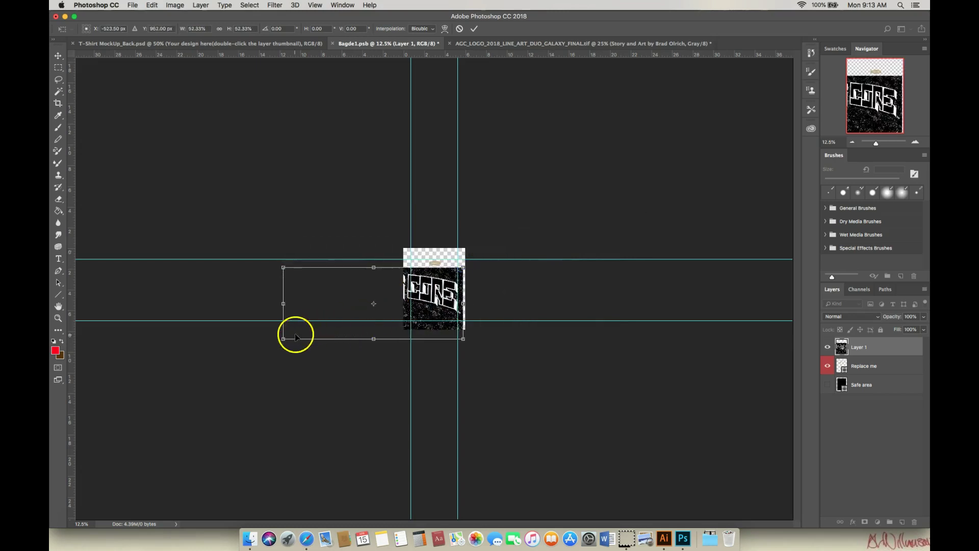
drag(284, 339, 460, 270)
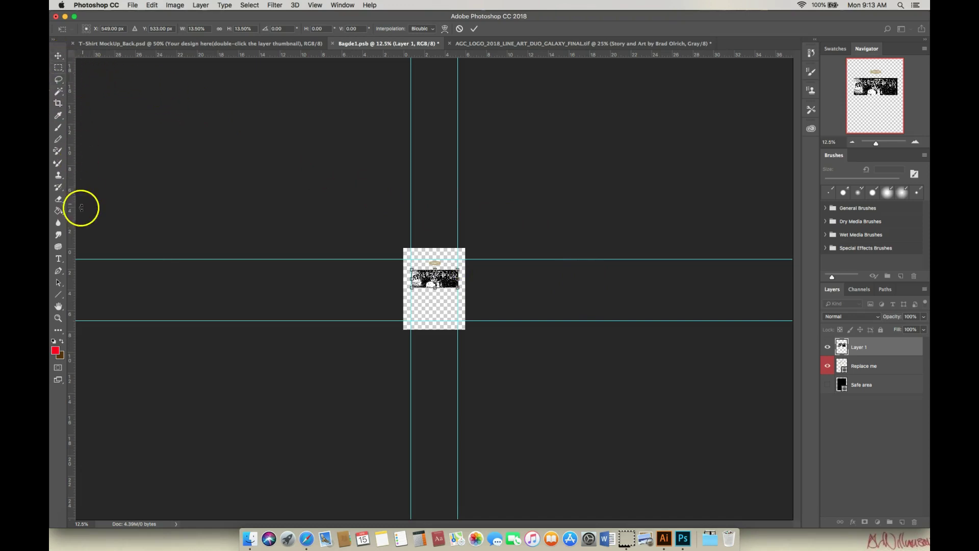
click(58, 56)
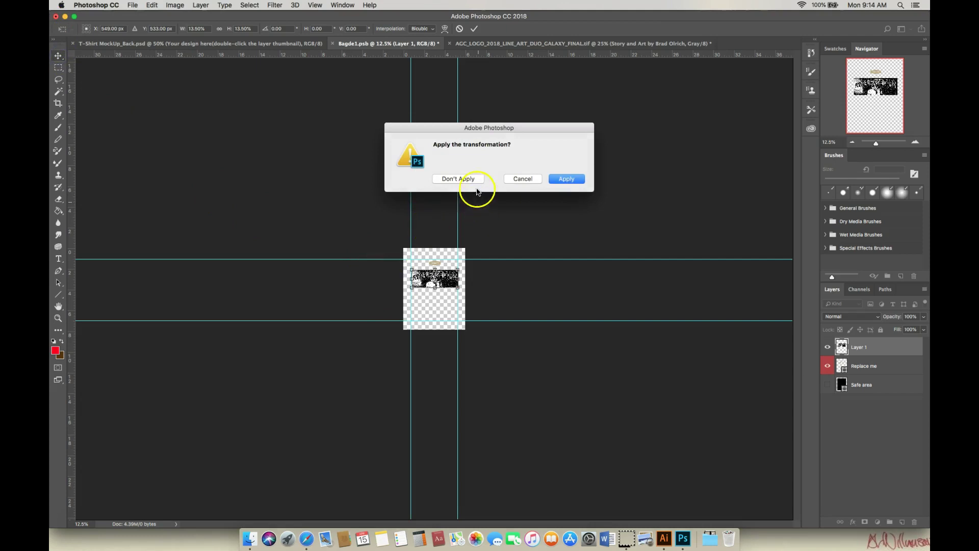
click(567, 180)
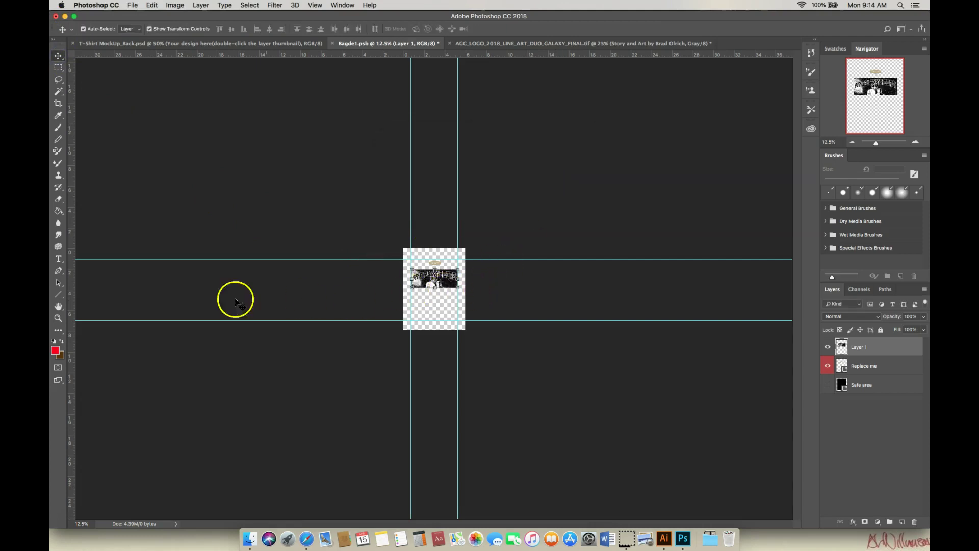
click(58, 317)
Zoom in on the badge canvas and move the artwork higher toward the top.
click(444, 301)
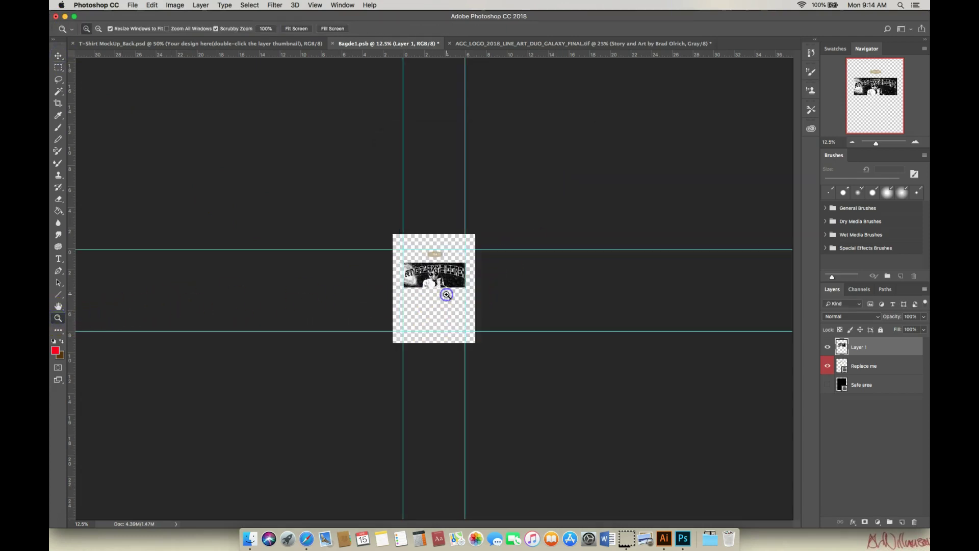
drag(444, 303, 444, 302)
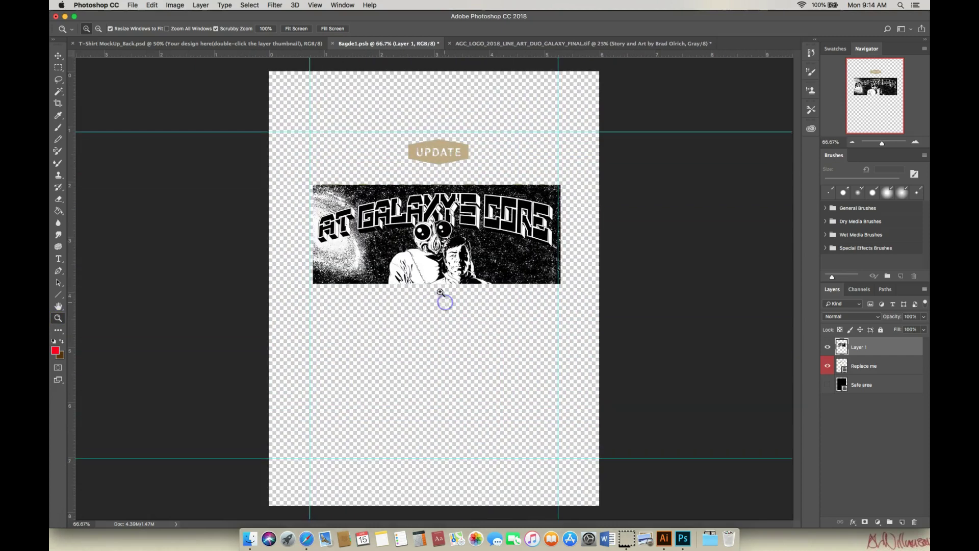
click(59, 55)
drag(450, 233, 447, 199)
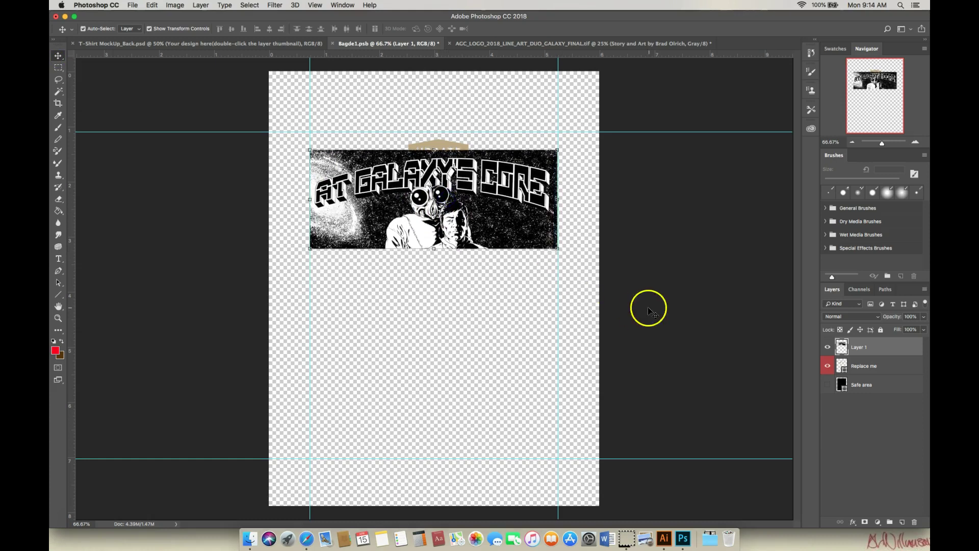
Delete the Replace me placeholder layer and reselect Layer 1.
click(865, 367)
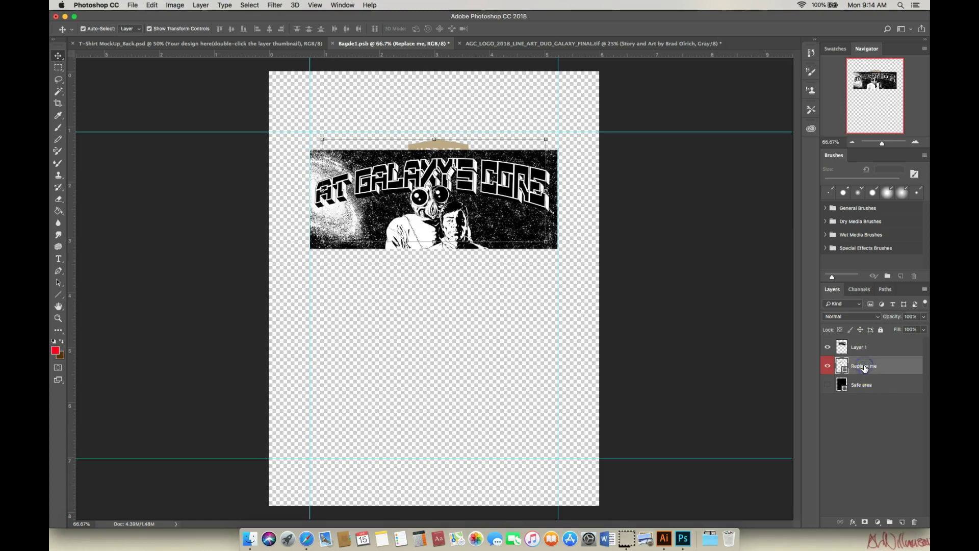
click(456, 148)
key(BackSpace)
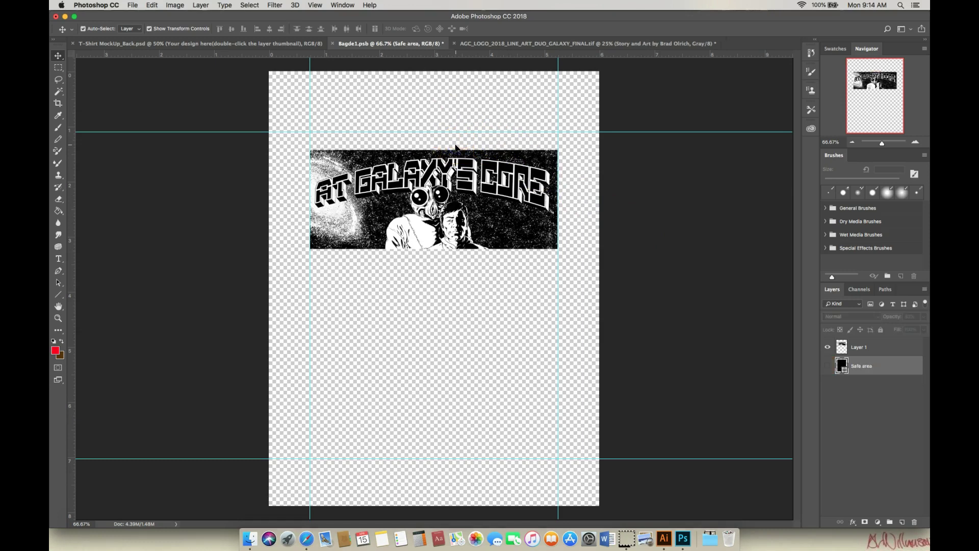
click(876, 351)
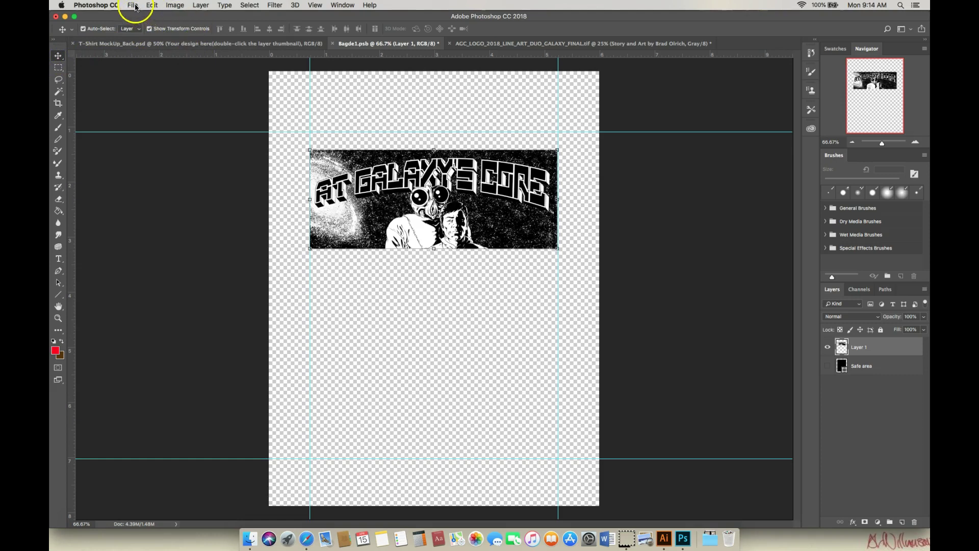
Save Bagde1.psb, accept the smart object update warning, and check the T-shirt mockup.
click(135, 6)
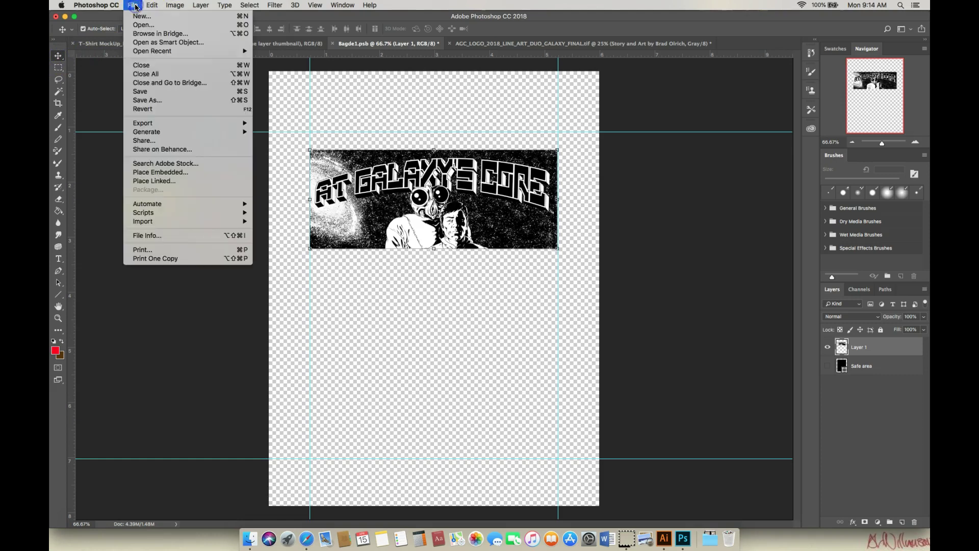
click(147, 92)
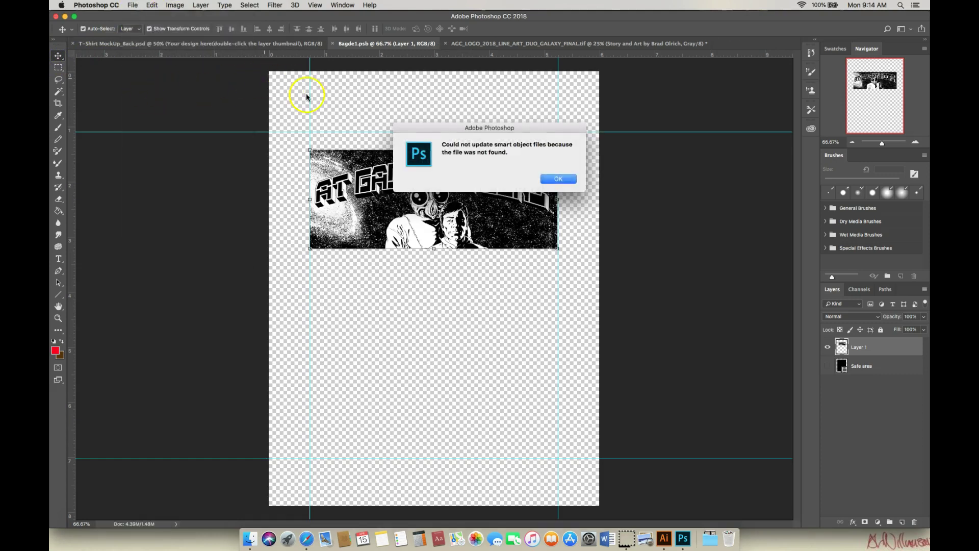
click(569, 183)
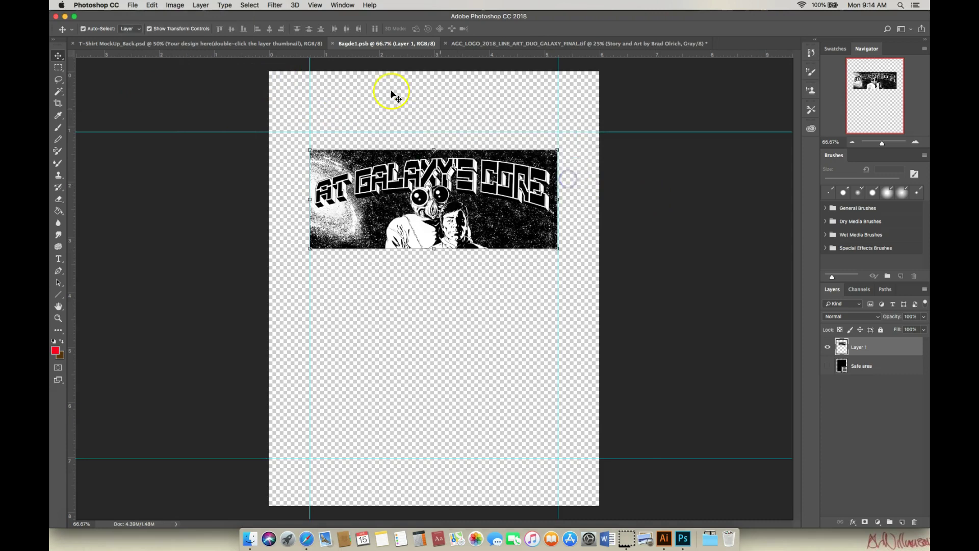
click(257, 45)
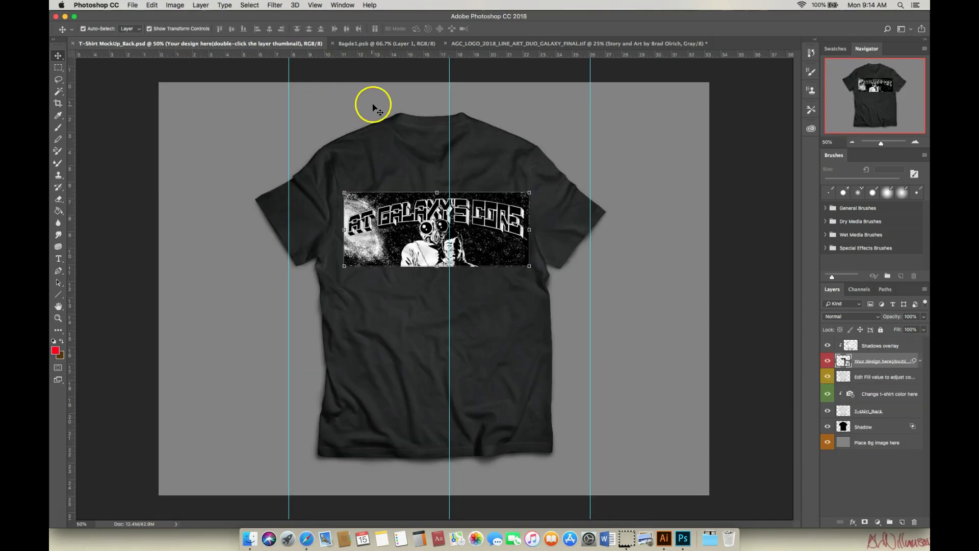
click(520, 155)
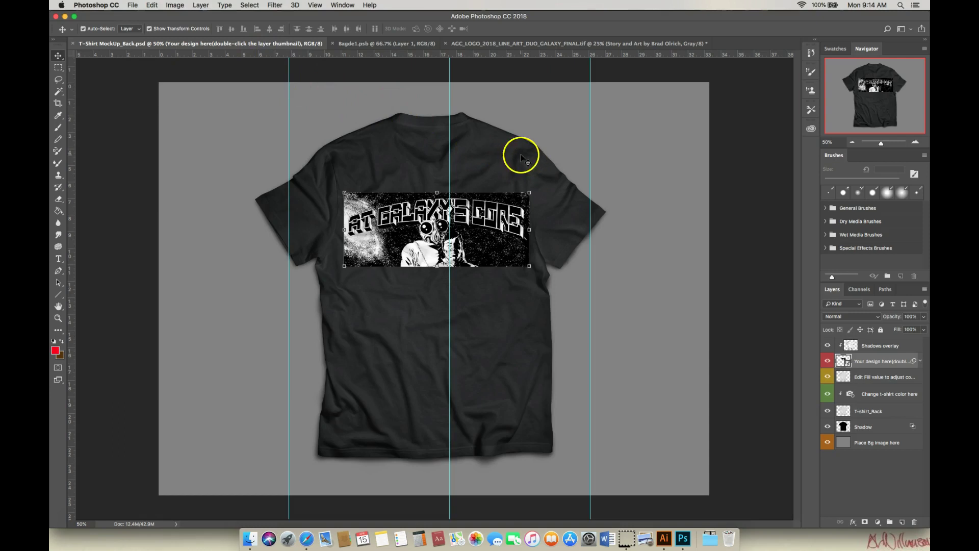
Shrink and nudge the badge artwork slightly up and right, then save it again for the mockup.
click(386, 44)
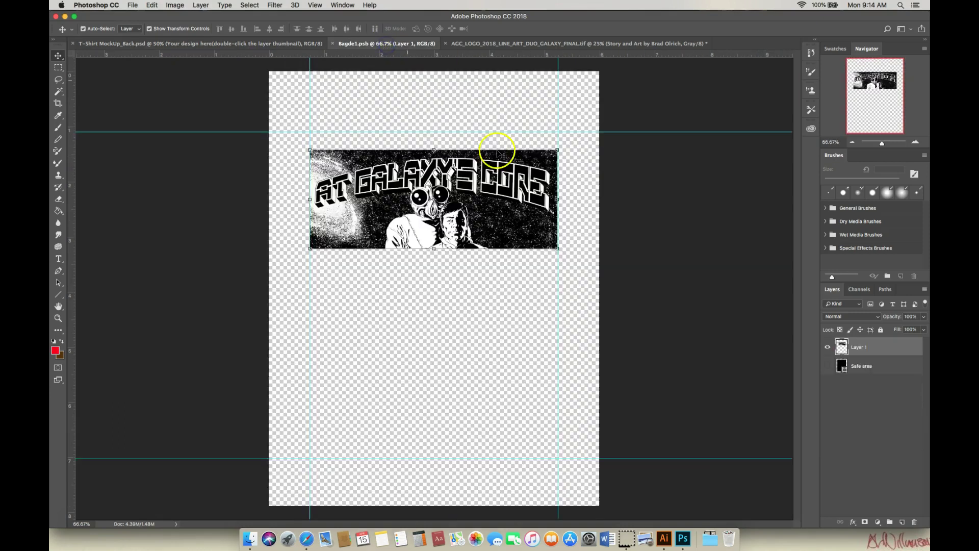
drag(557, 150, 526, 164)
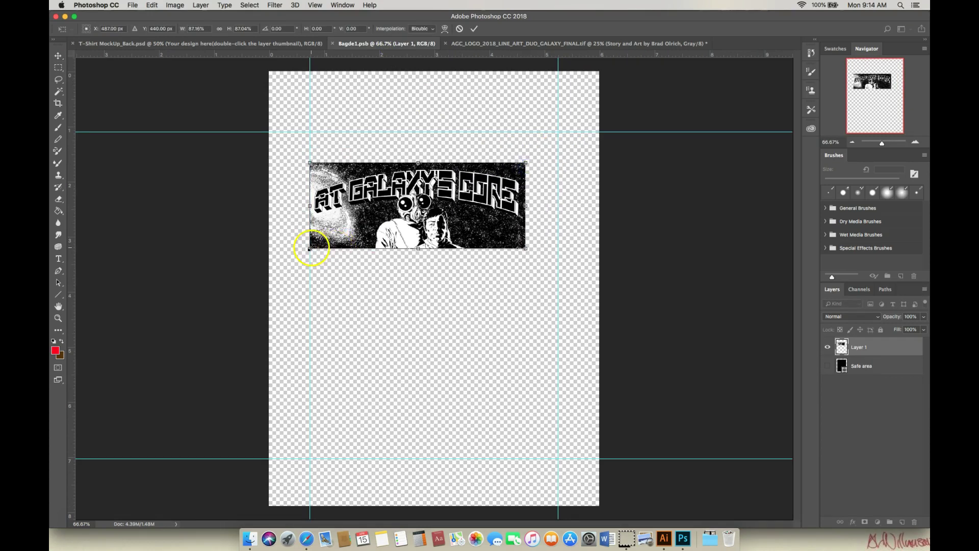
drag(310, 249, 325, 241)
drag(472, 213, 487, 208)
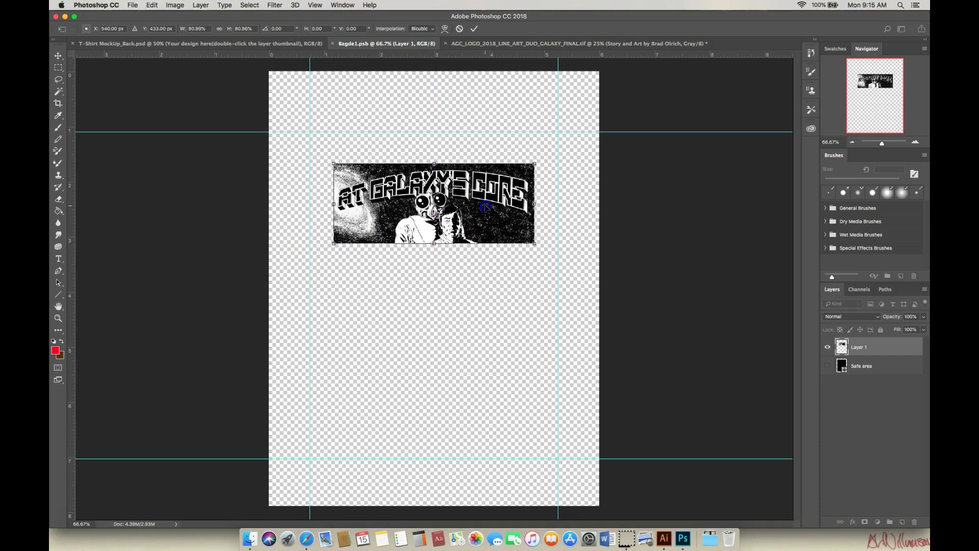
drag(486, 206, 485, 204)
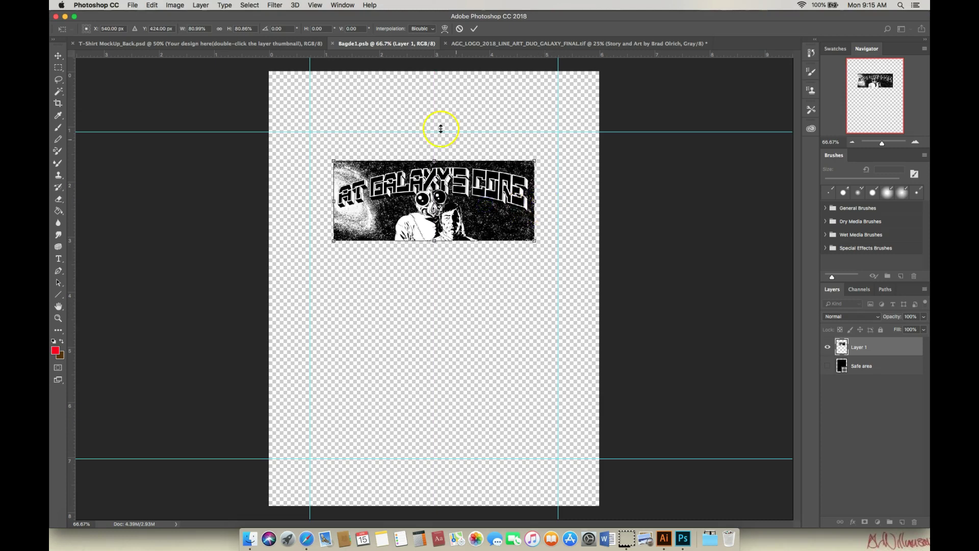
click(134, 5)
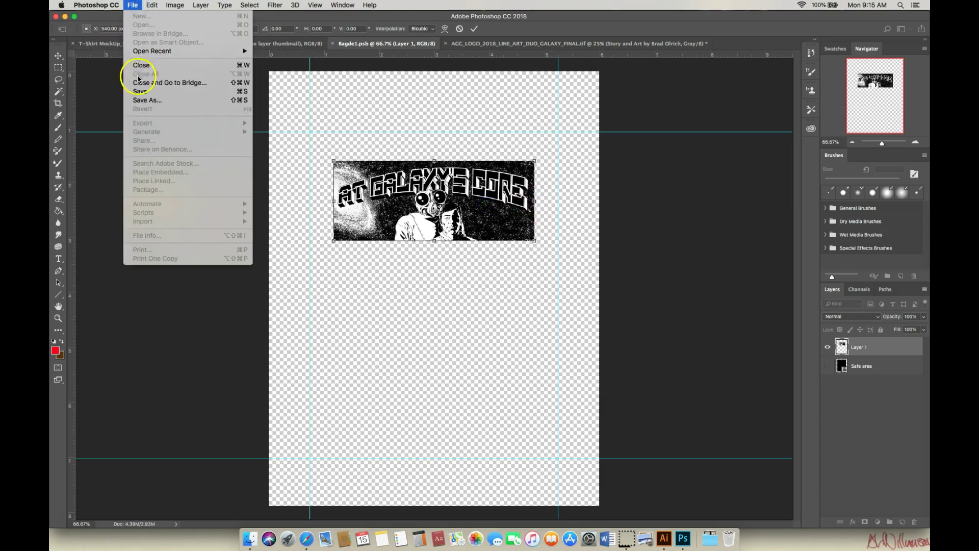
click(140, 92)
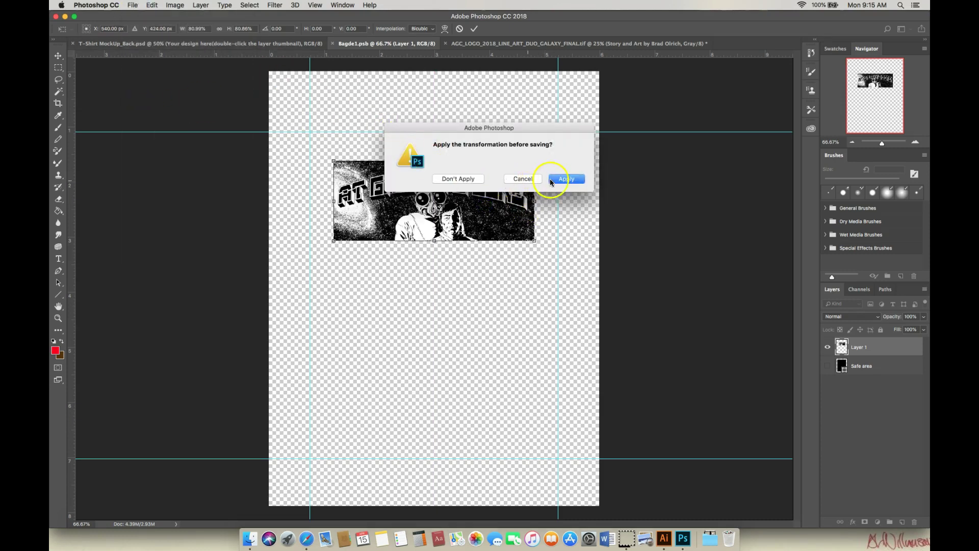
click(555, 180)
click(565, 179)
click(218, 44)
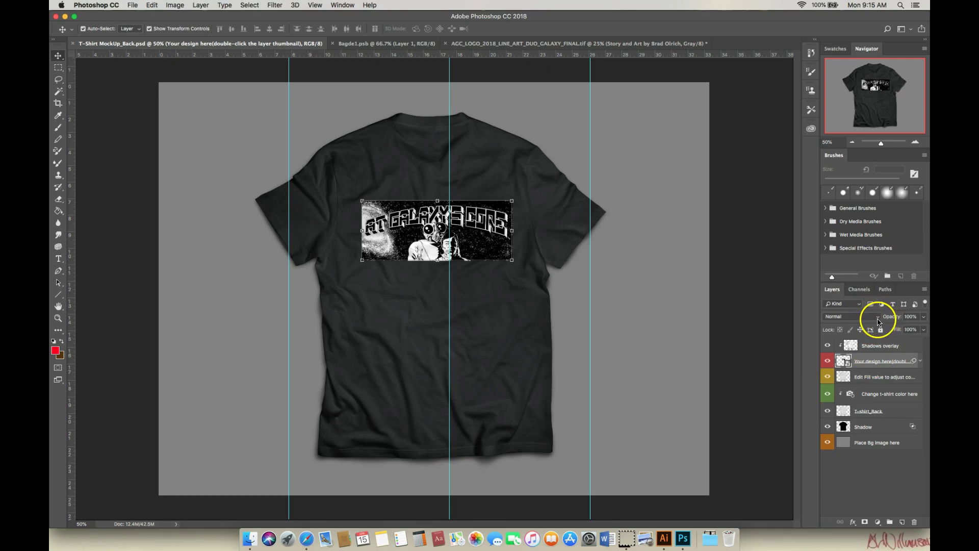
Set the Your design here layer's blend mode to Lighten so the black background disappears.
click(663, 293)
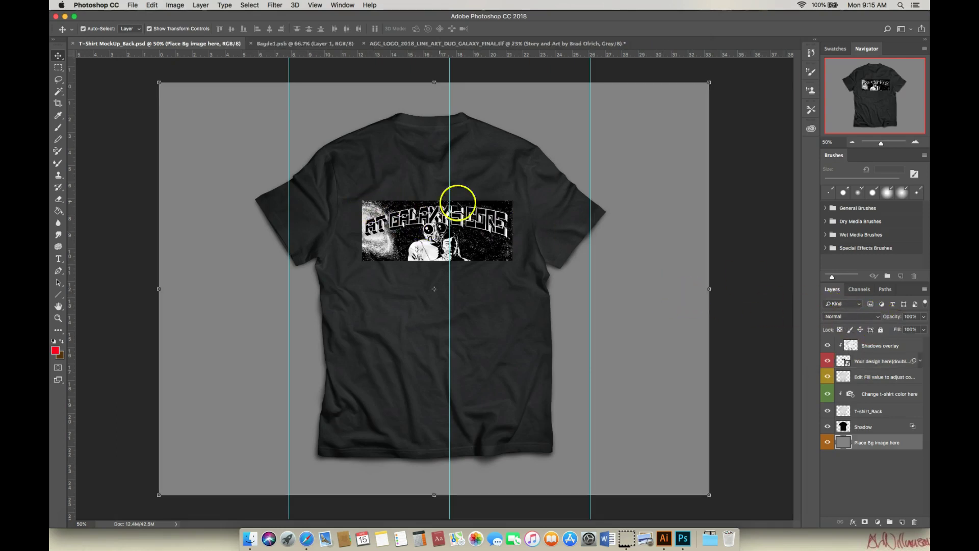
click(880, 317)
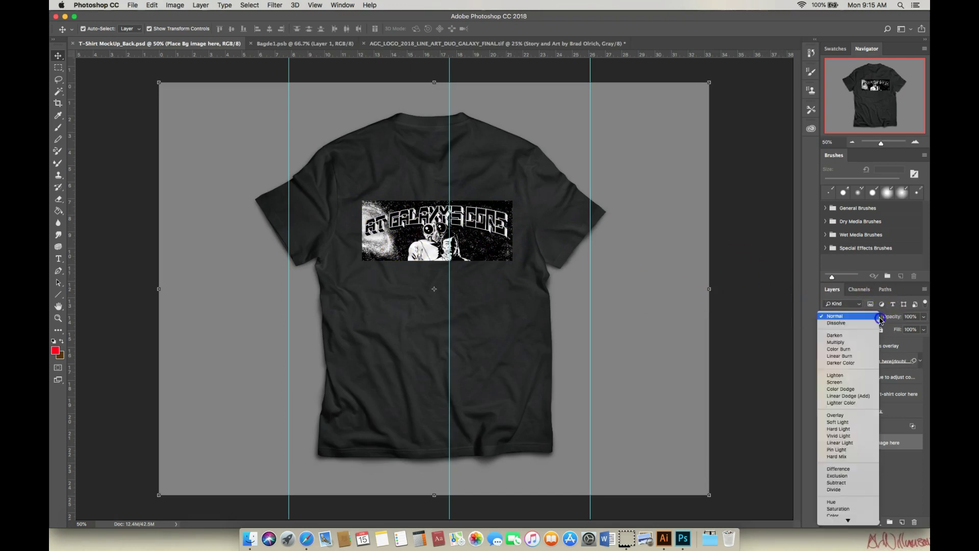
click(855, 375)
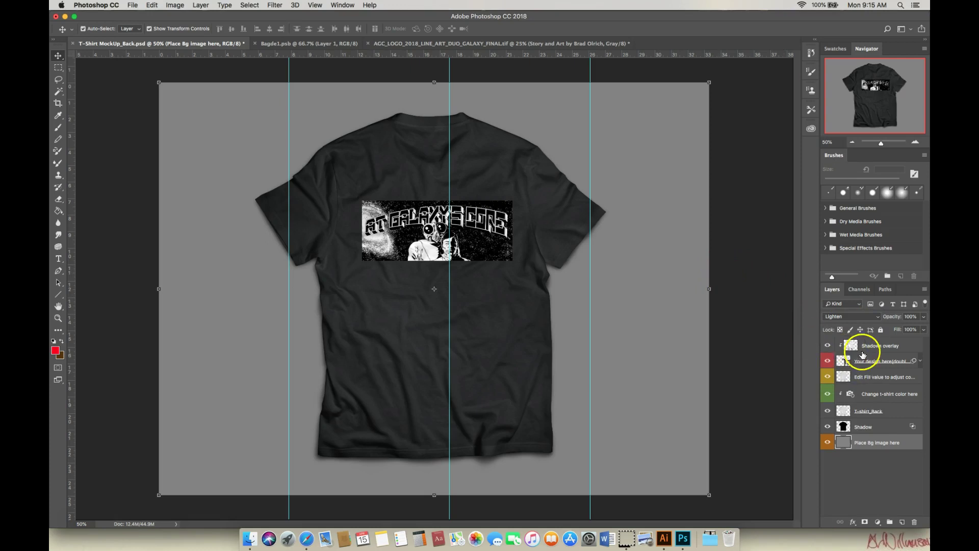
click(869, 363)
click(876, 318)
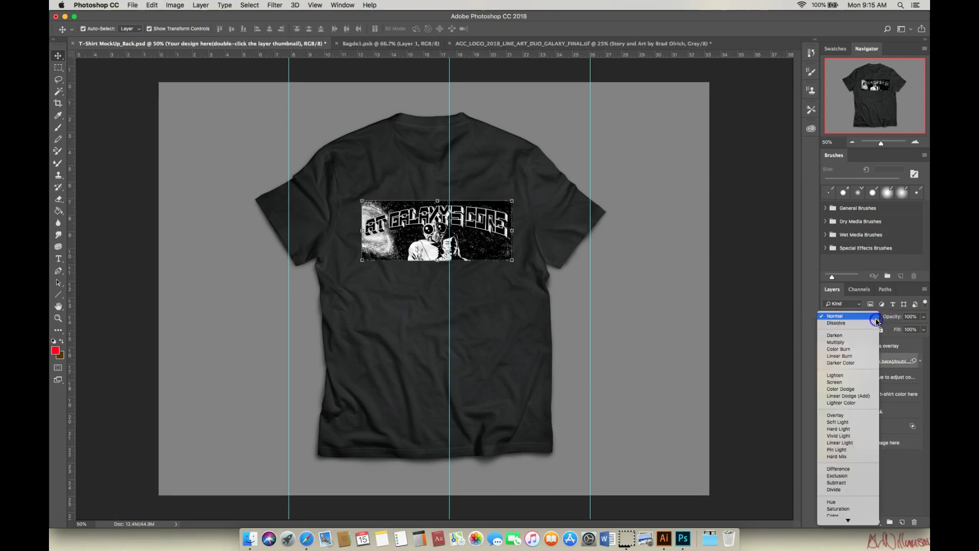
click(849, 375)
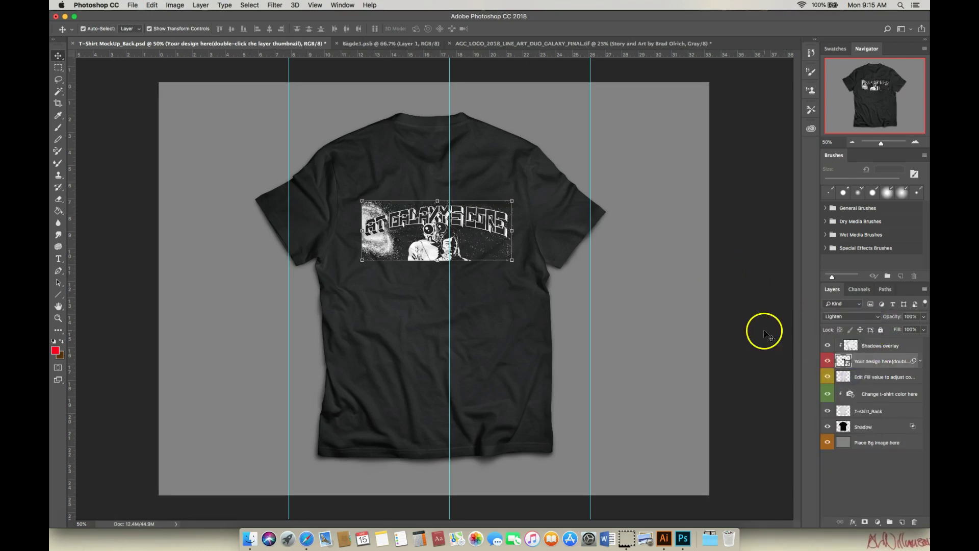
click(685, 302)
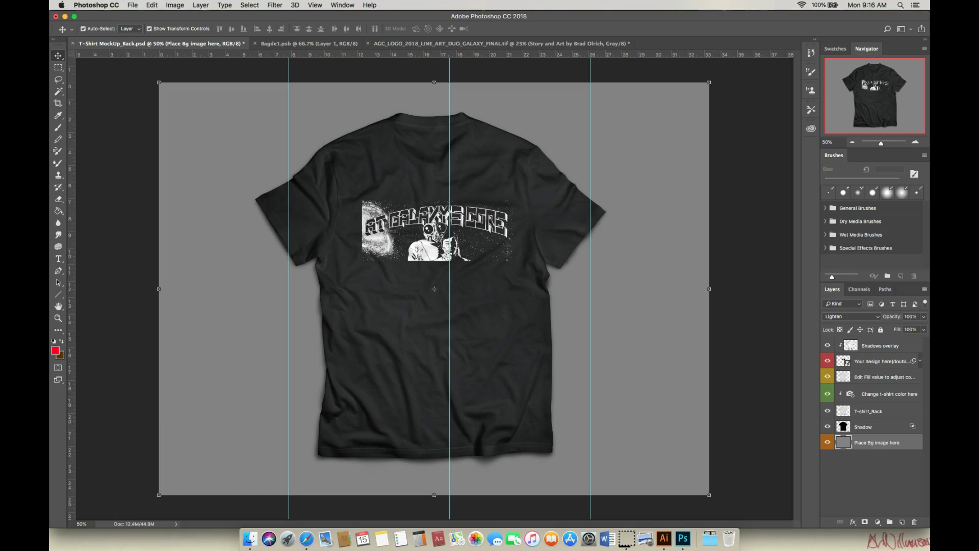
click(327, 44)
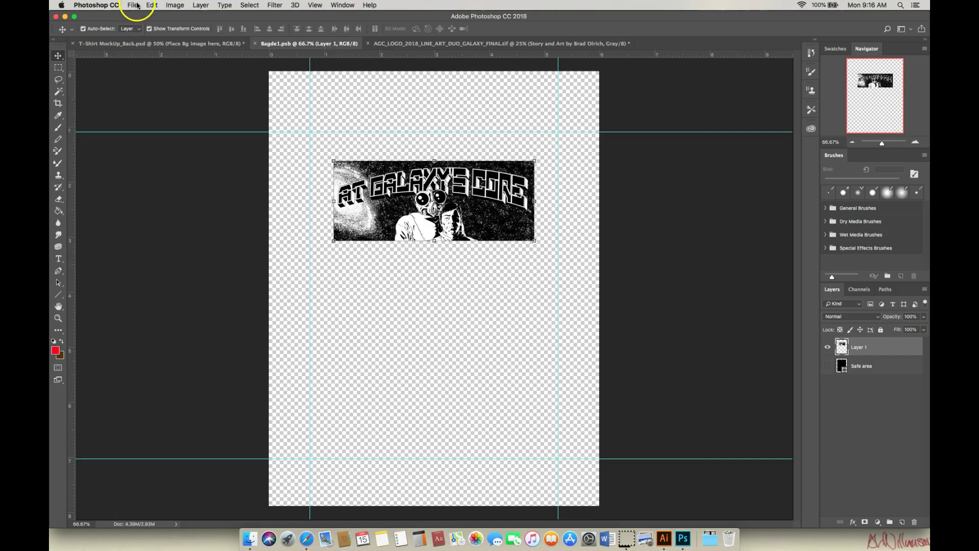
click(169, 44)
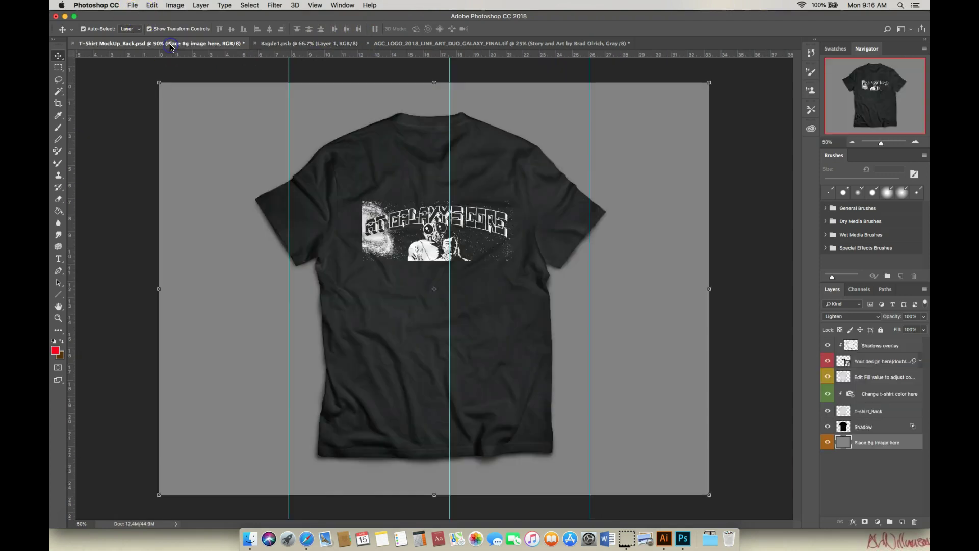
click(692, 230)
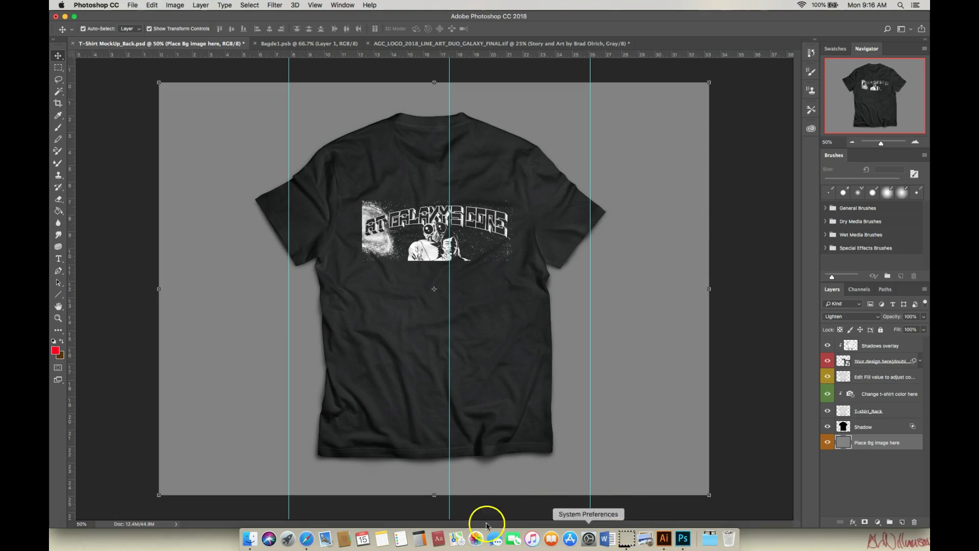
Bring Safari forward, open the Google bookmark, and type 'Photoshop mock up' into the search box.
click(306, 539)
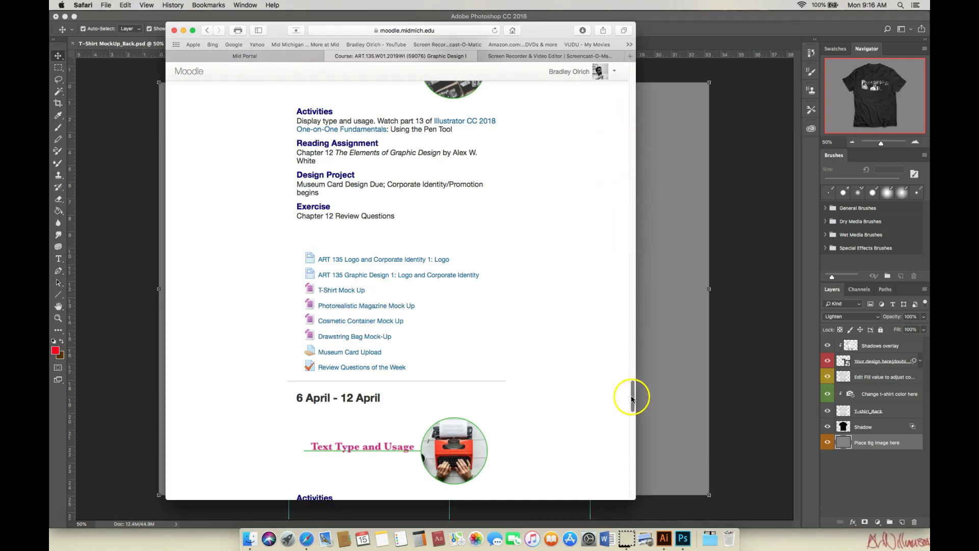
drag(633, 398, 646, 78)
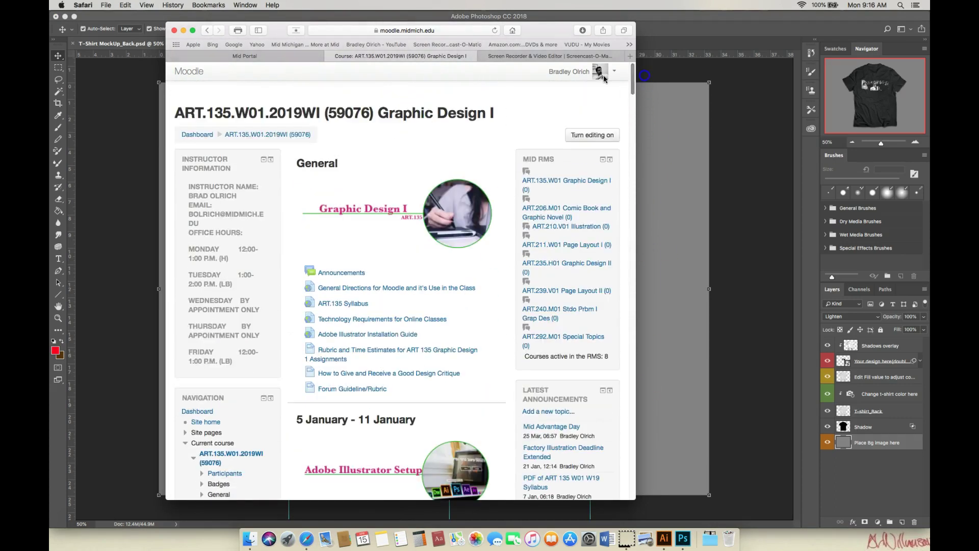
click(235, 44)
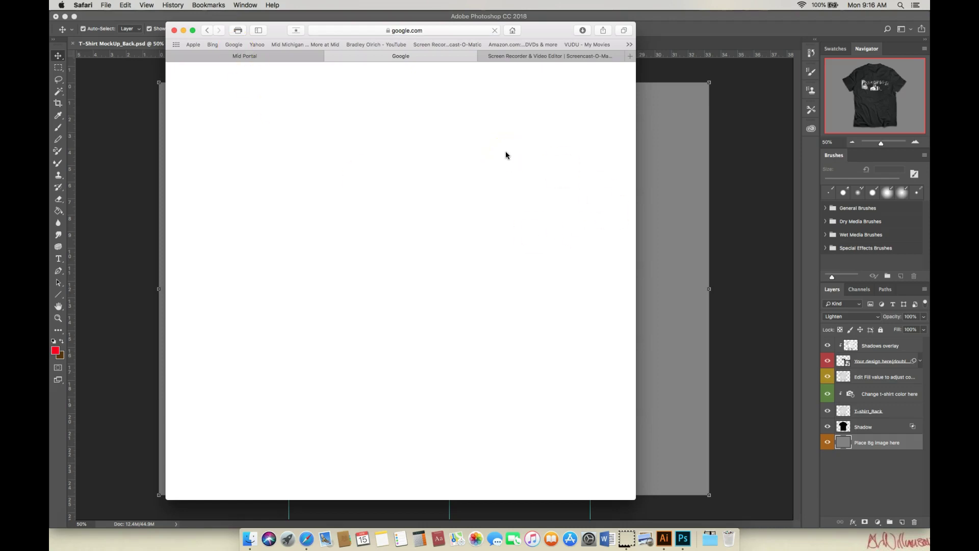
click(483, 157)
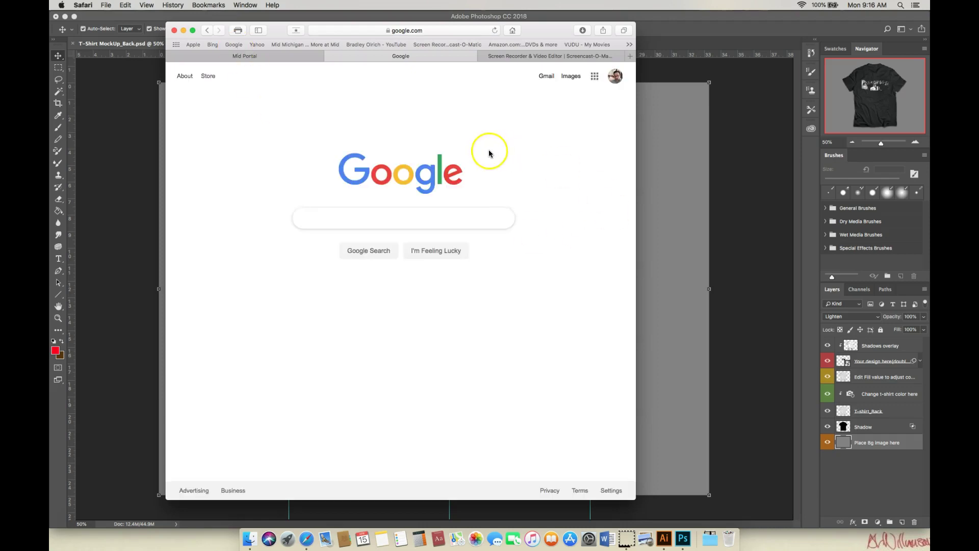
click(371, 218)
text(Pho)
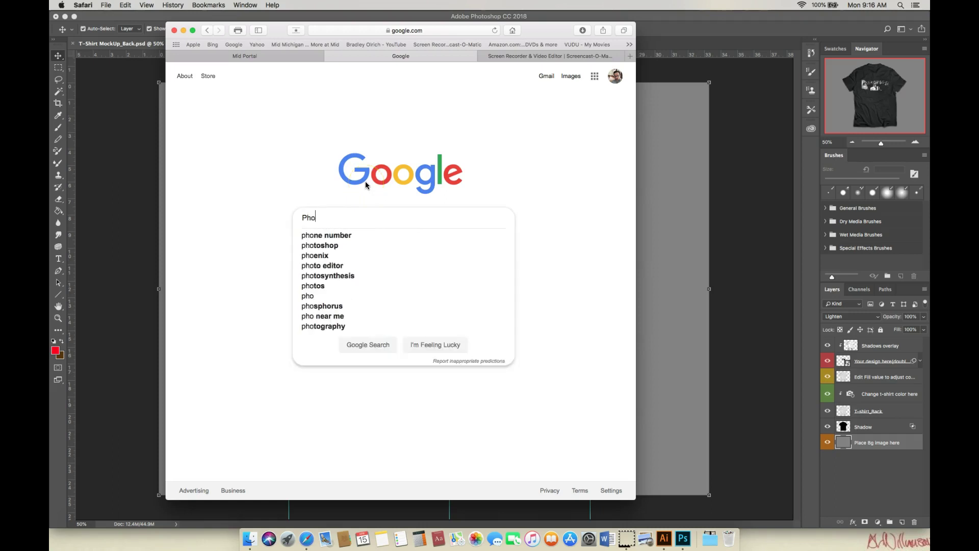
text(toshop )
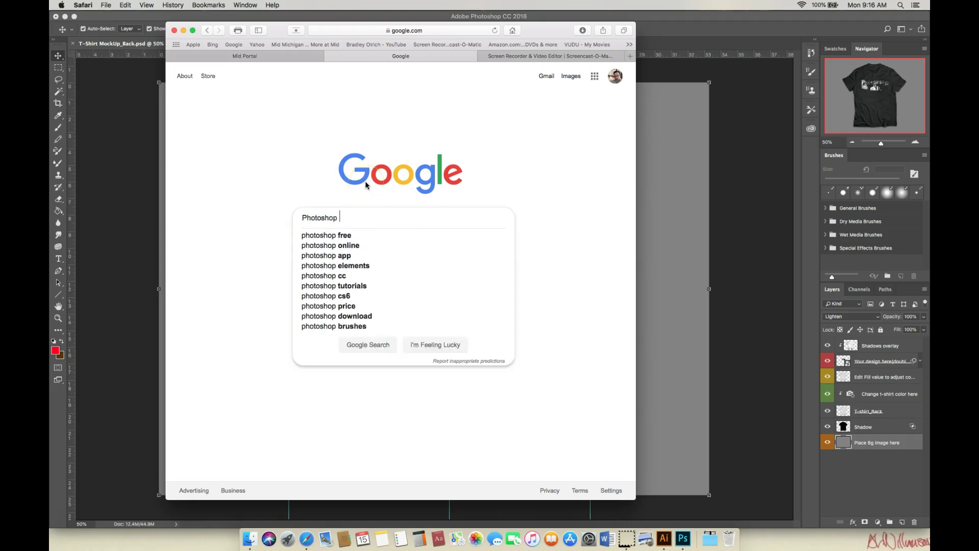
text(mock)
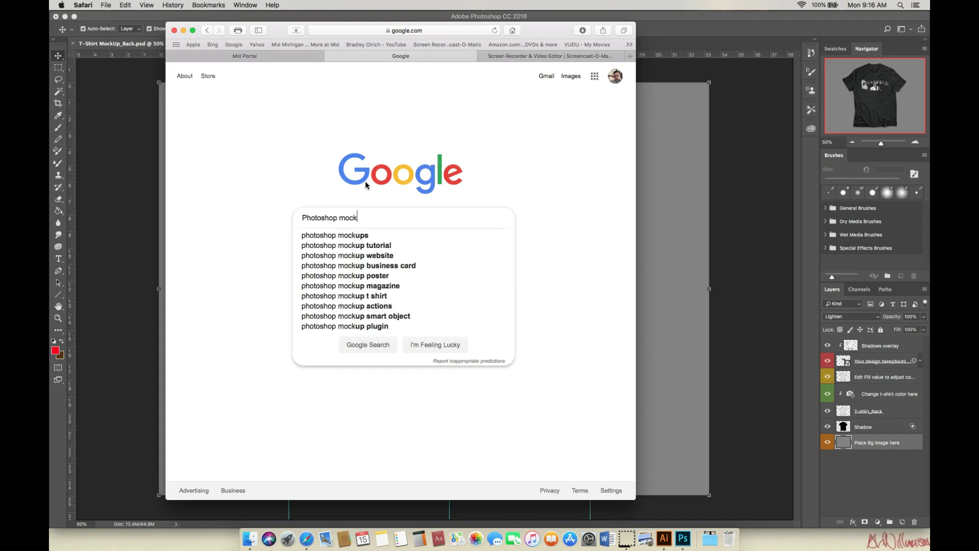
text( ups)
Search Google for 'photoshop mockups' and open the GraphicBurger mock-up tag page.
click(359, 236)
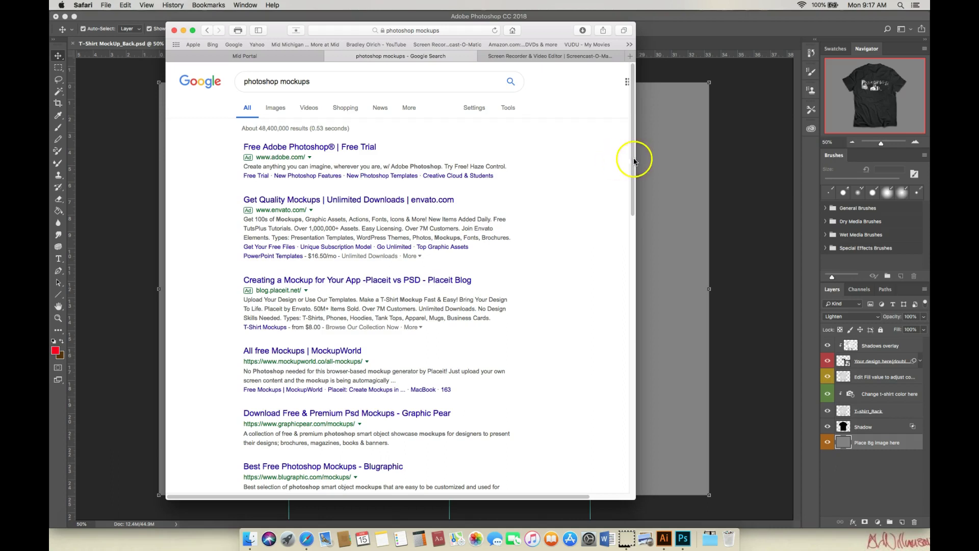
drag(632, 158, 632, 208)
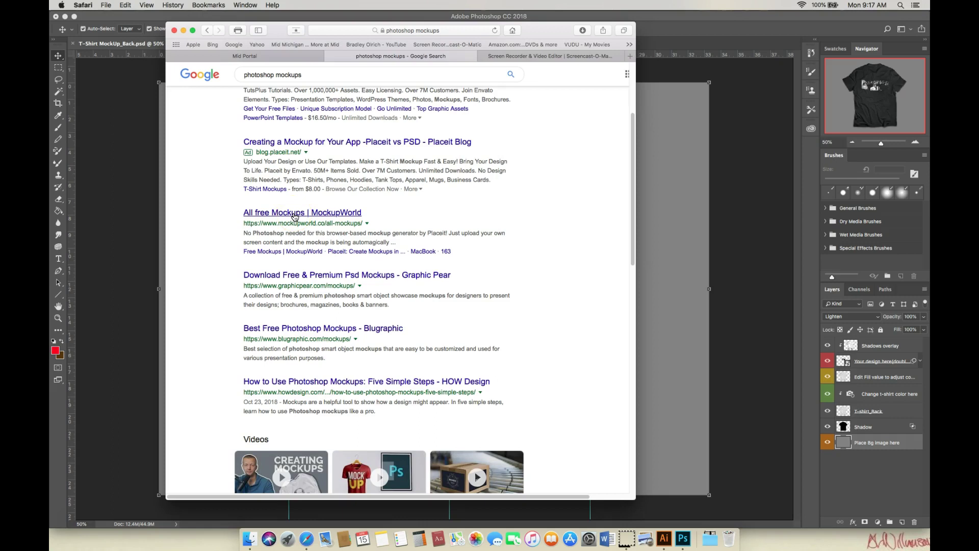
click(531, 254)
drag(635, 247, 636, 388)
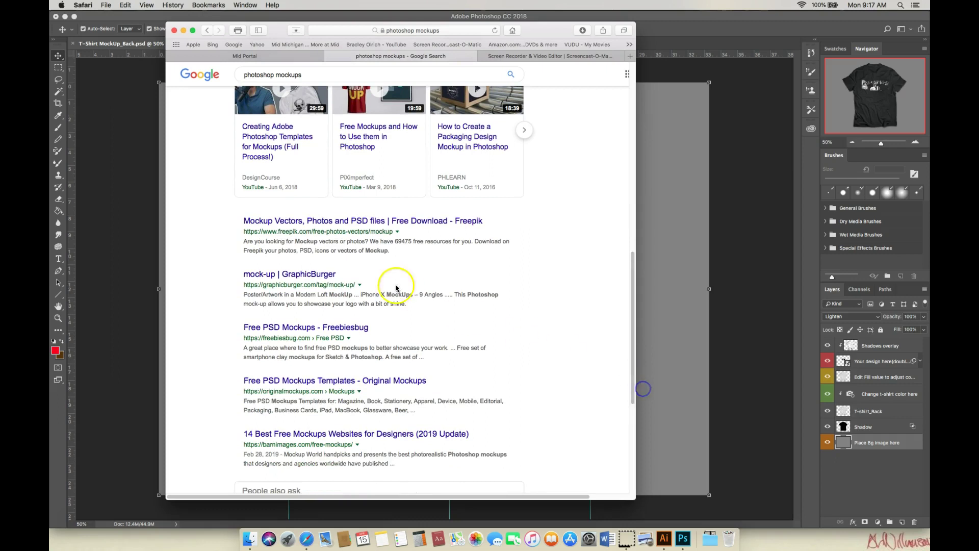
click(320, 277)
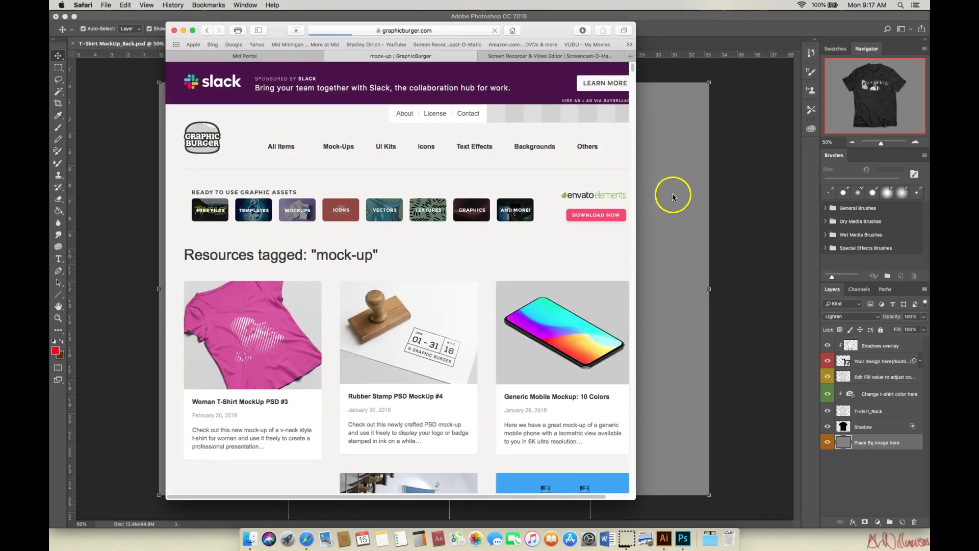
scroll(634, 69, down, 10)
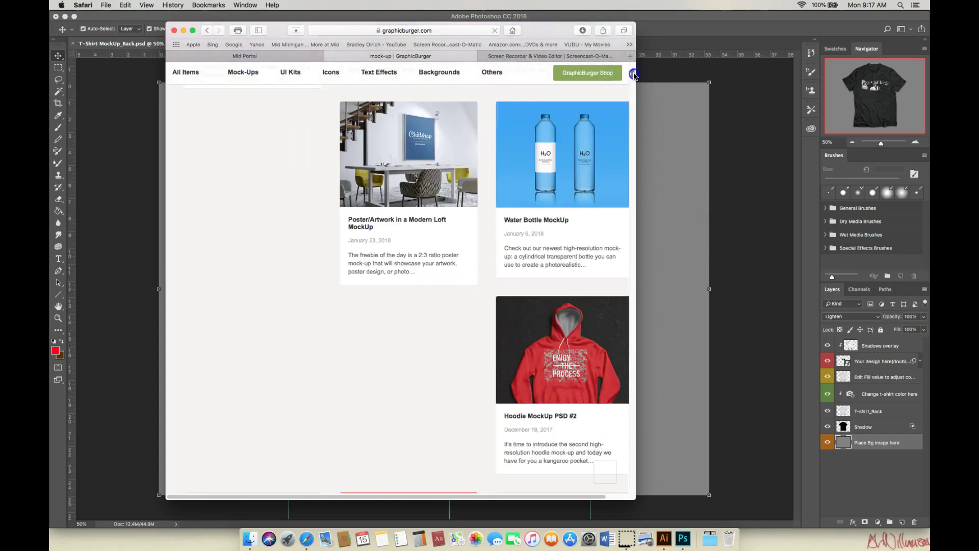
scroll(634, 68, up, 10)
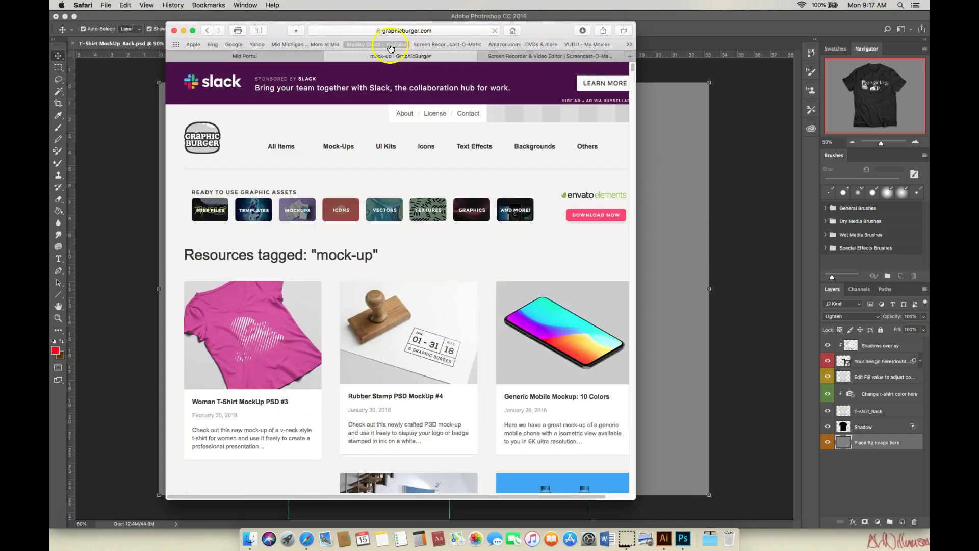